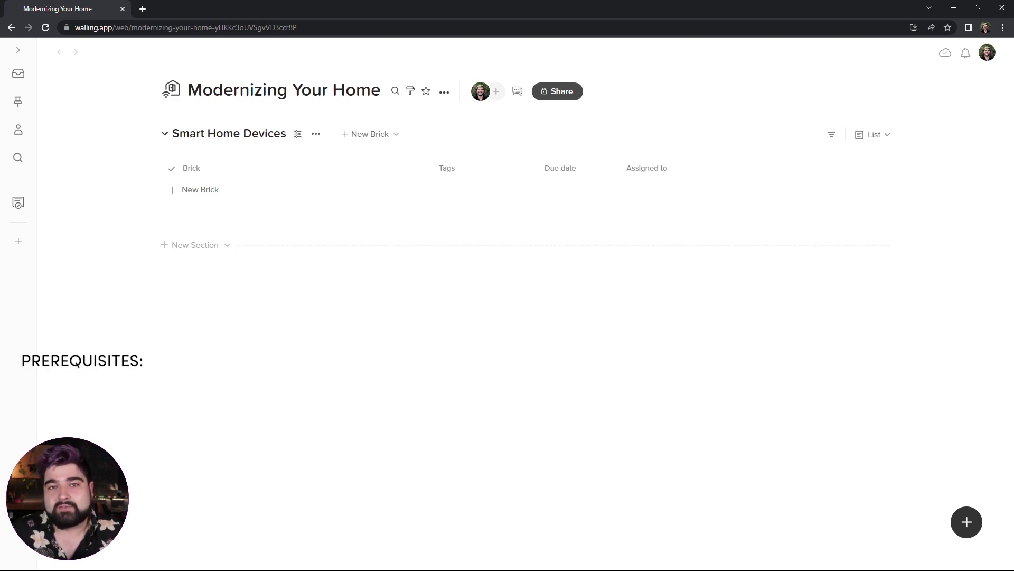
- Switch the Smart Home Devices section to Visual view with Manual brick layout
click(873, 134)
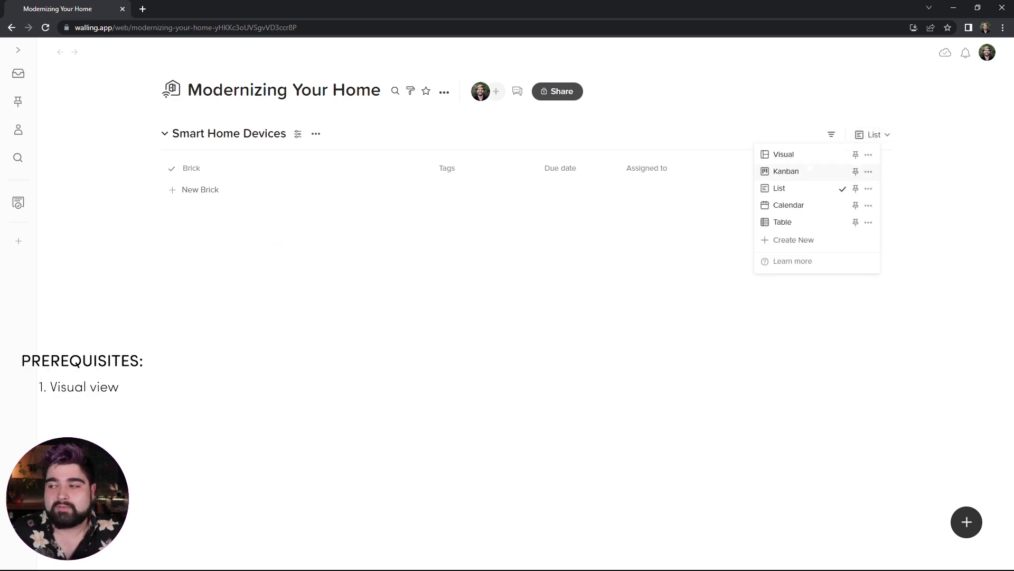
click(783, 153)
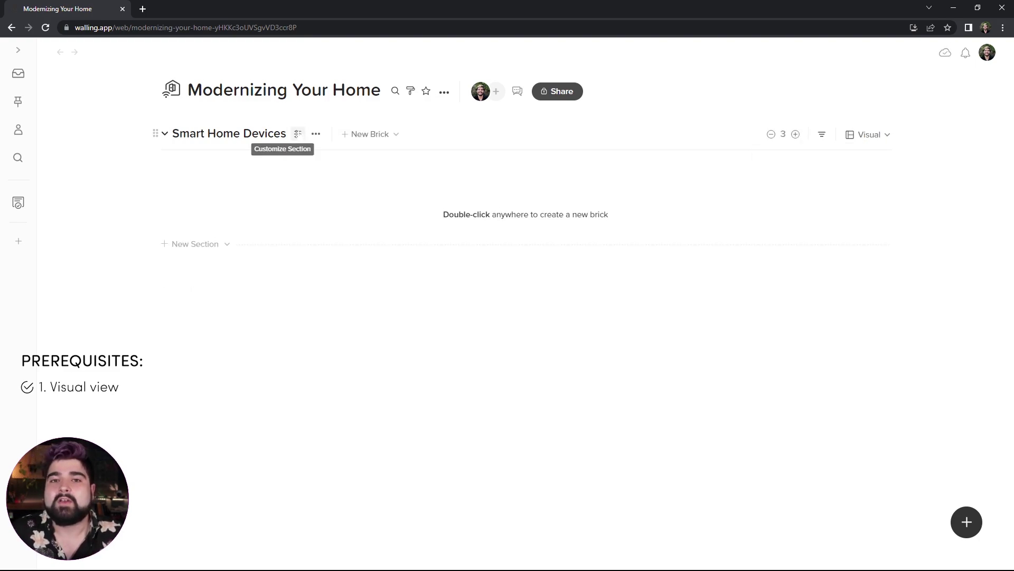
click(298, 133)
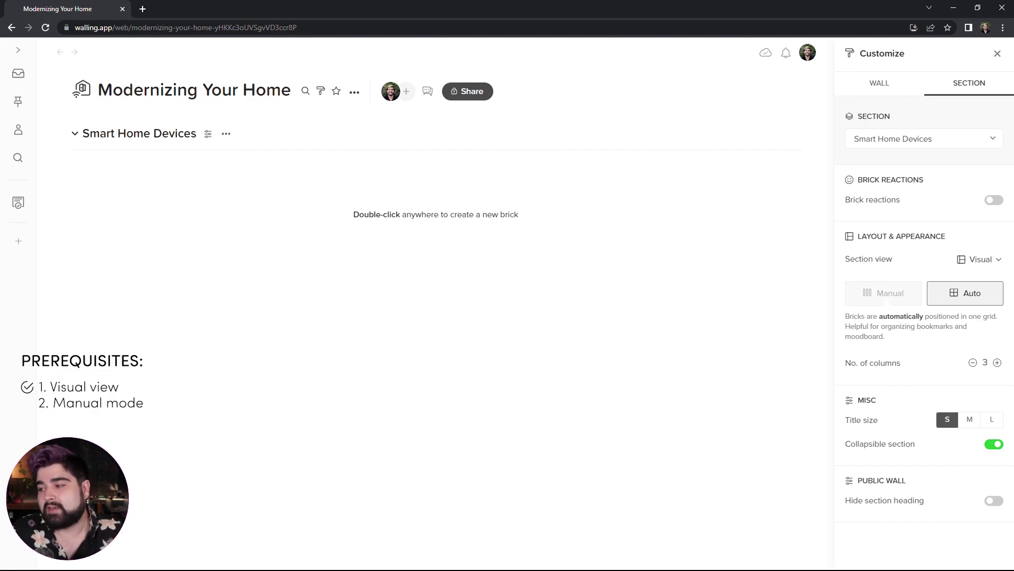
click(883, 293)
key(Escape)
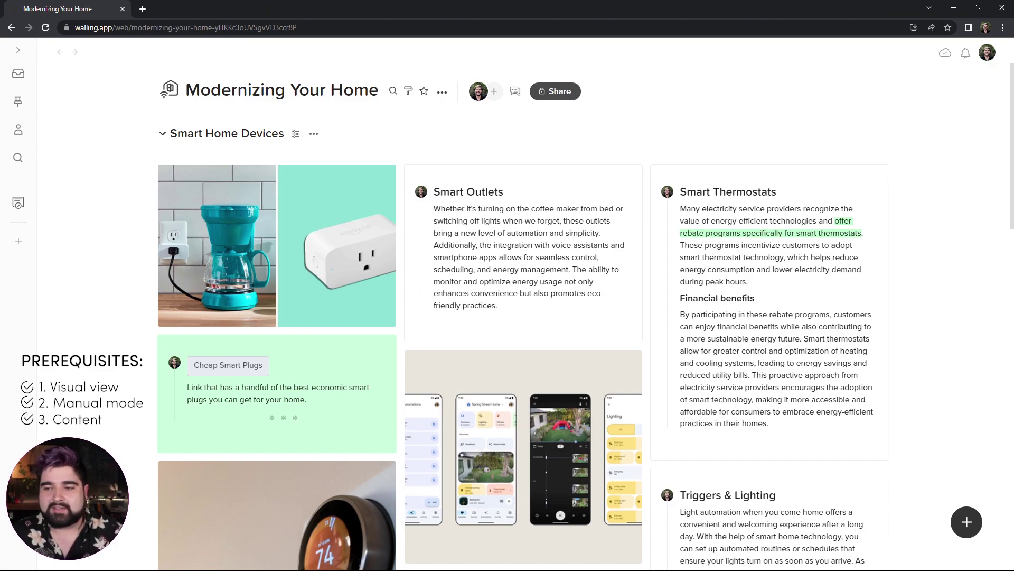
- Widen Cheap Smart Plugs, Smart Thermostats and the plug photo brick to span two columns each
scroll(770, 317, down, 1)
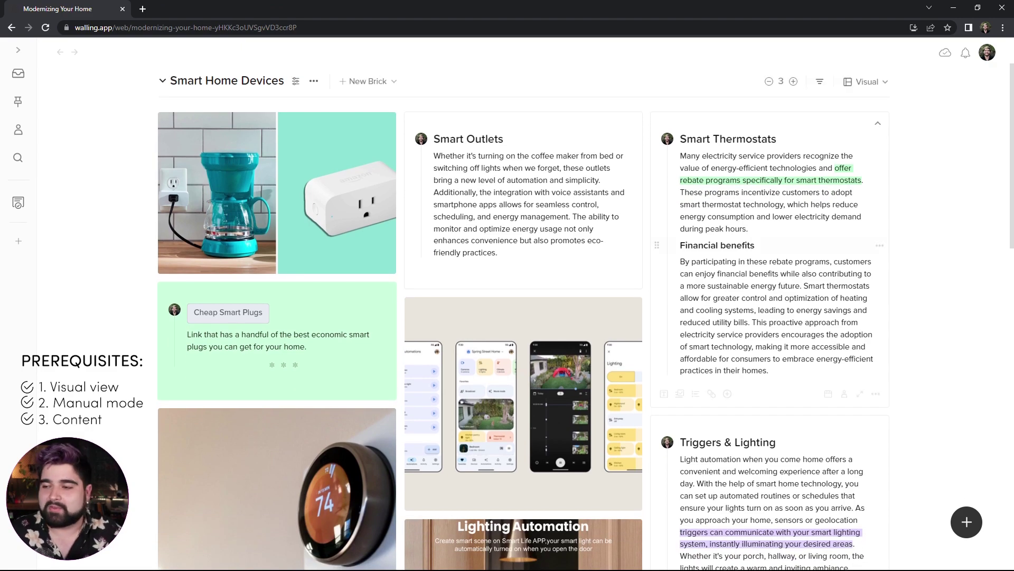
scroll(585, 323, up, 1)
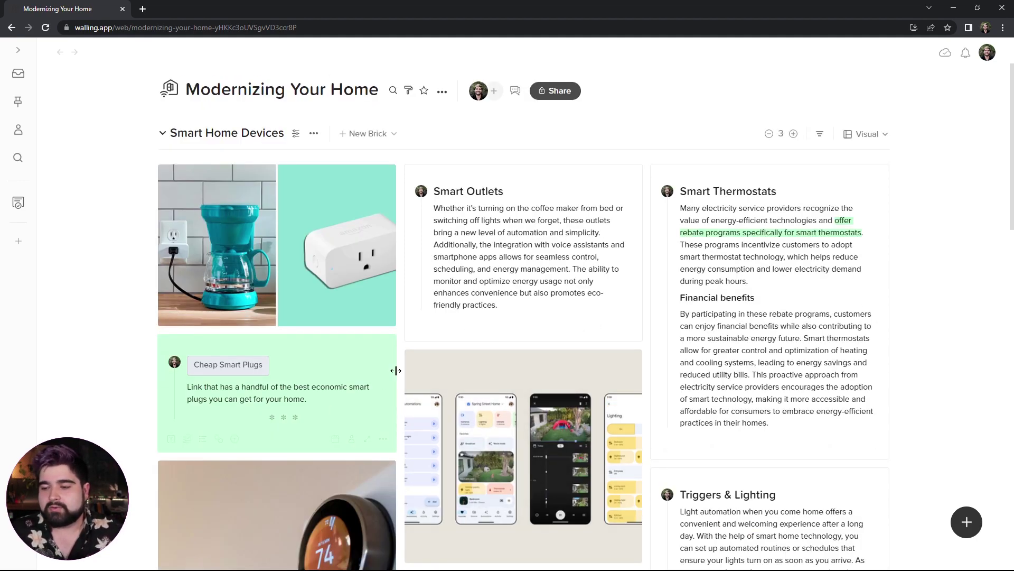
drag(396, 371, 638, 365)
drag(652, 269, 418, 265)
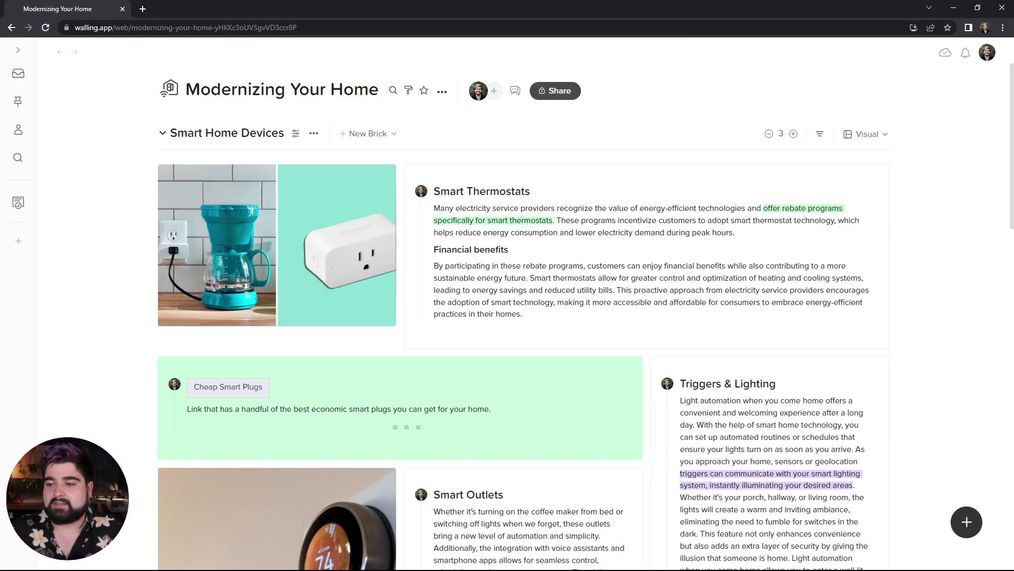
drag(396, 232, 642, 237)
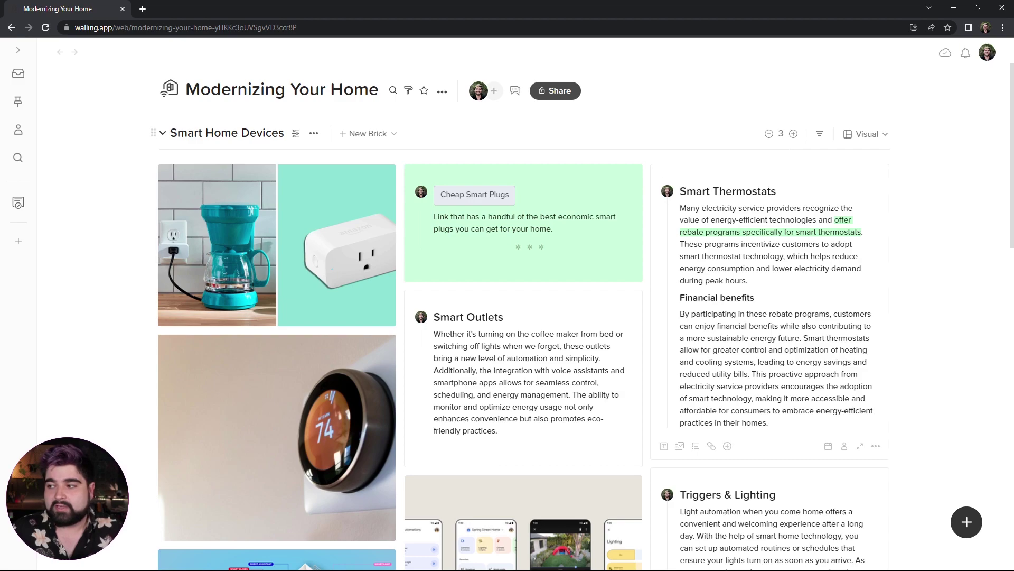
- Raise the column count to six and widen Cheap Smart Plugs to about two columns
click(793, 133)
click(794, 134)
click(793, 134)
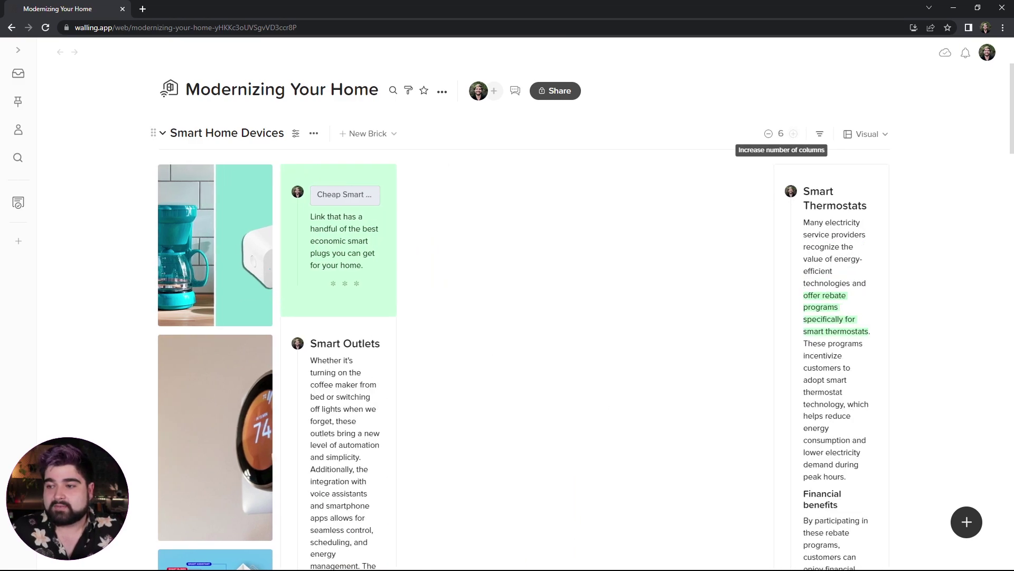
drag(397, 243, 519, 242)
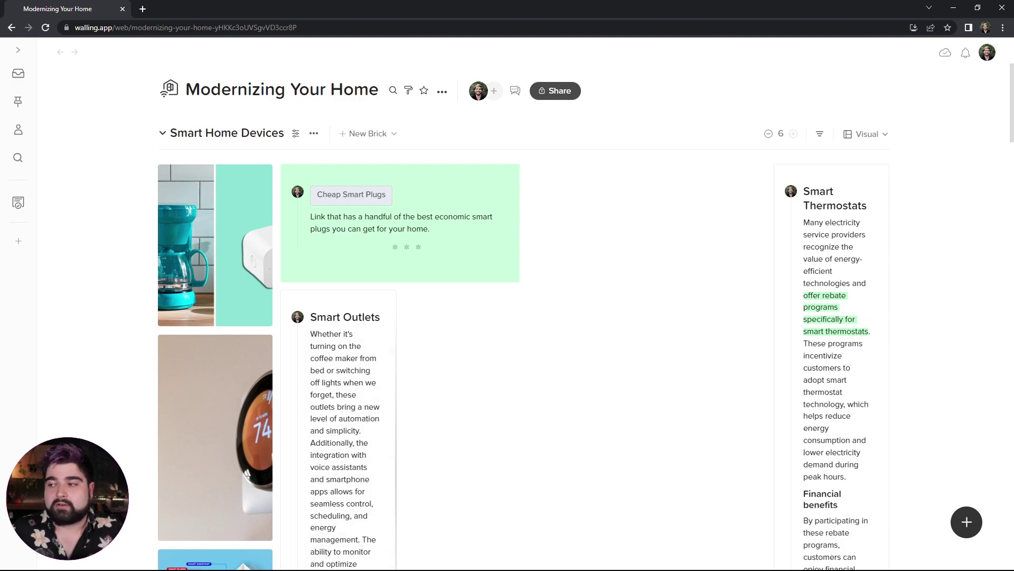
- Try fewer columns, then settle the board on five columns
click(769, 134)
click(769, 134)
click(769, 133)
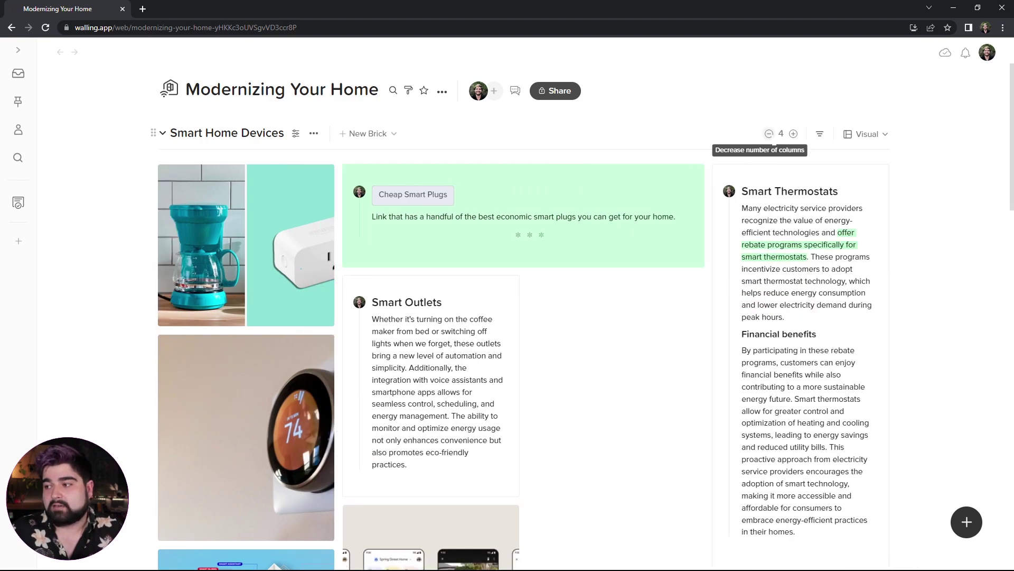
click(769, 133)
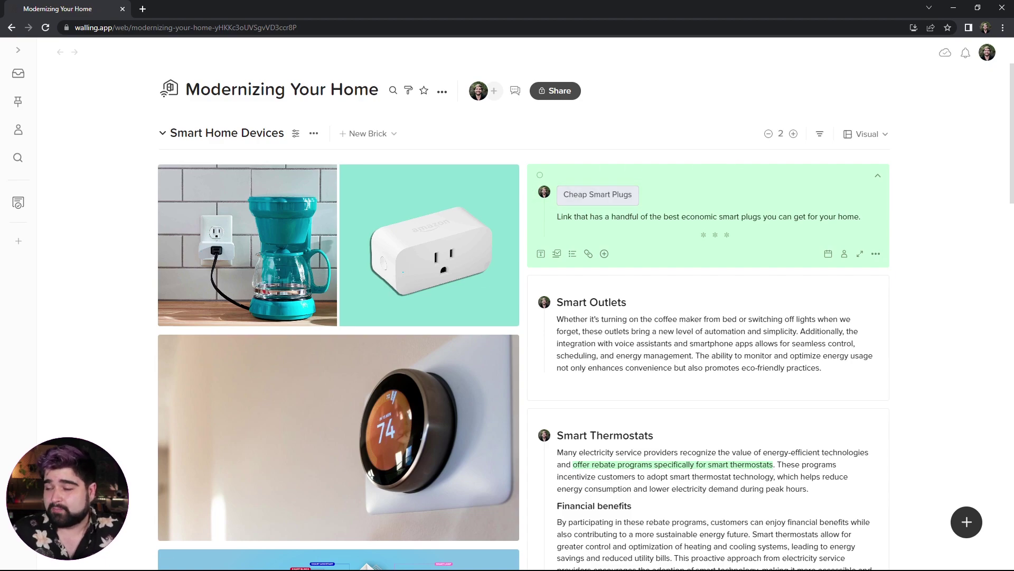
click(794, 134)
click(793, 134)
click(793, 133)
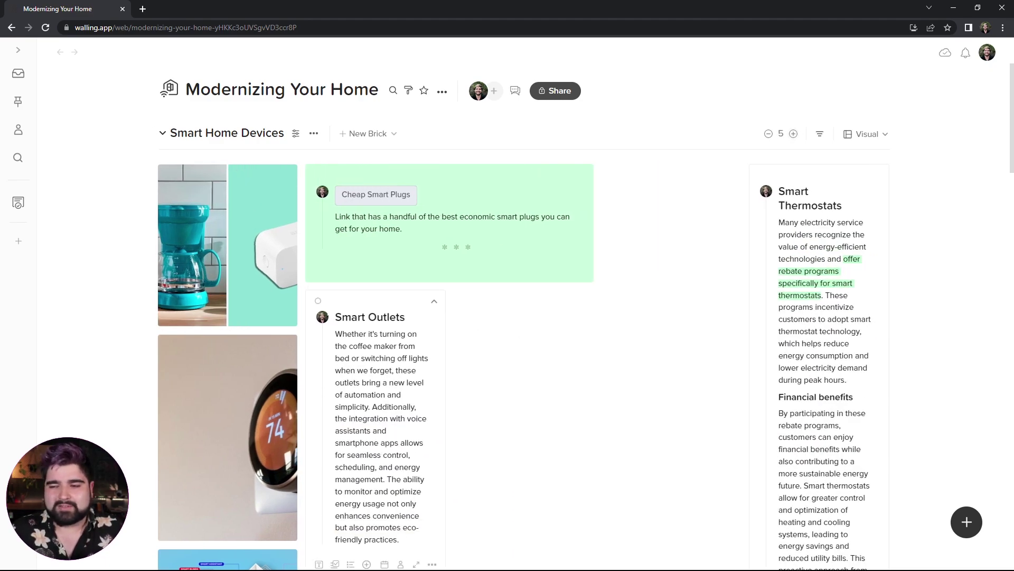
- Widen Smart Outlets to two columns and stretch Smart Thermostats leftward
scroll(585, 317, down, 2)
scroll(403, 366, up, 1)
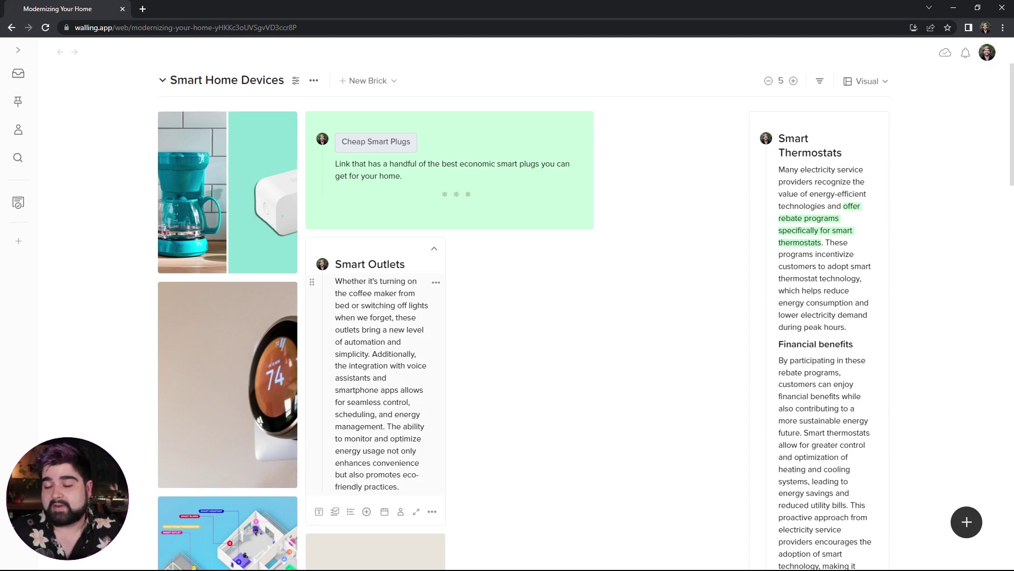
drag(445, 340, 593, 338)
scroll(390, 382, up, 1)
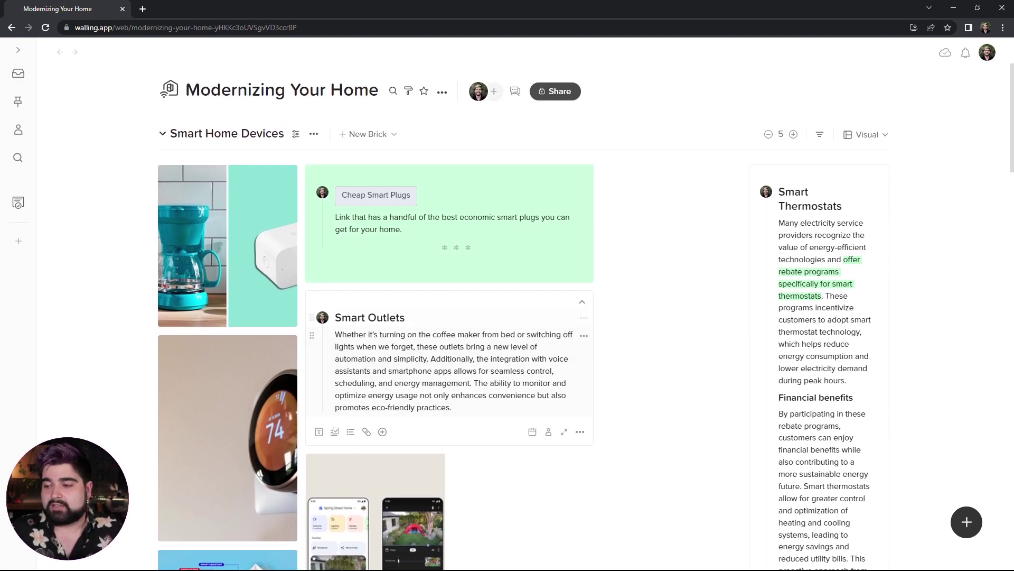
drag(750, 344, 605, 342)
- Stretch the plug photos across the full board width and make them taller
drag(297, 257, 442, 243)
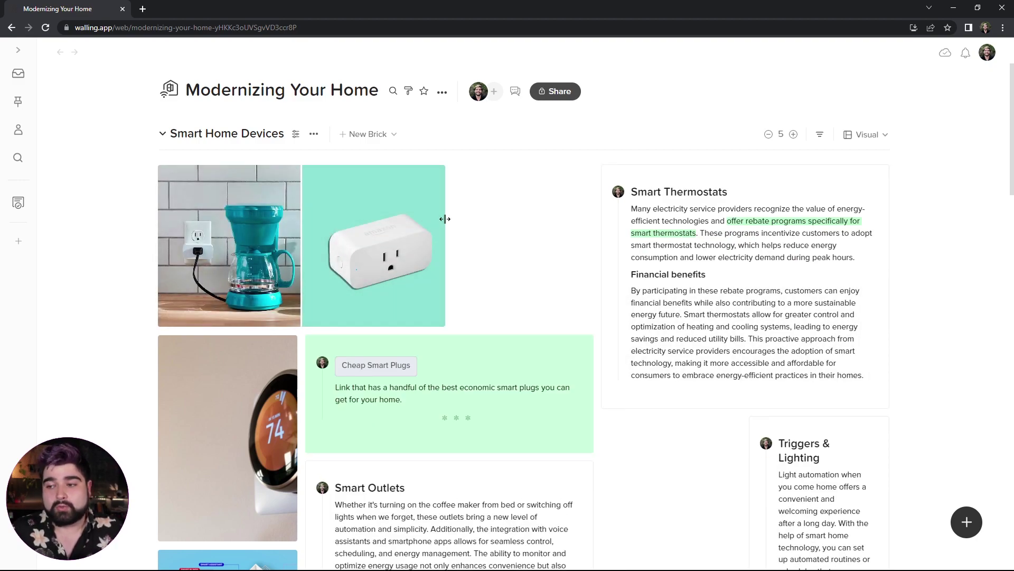
drag(351, 324, 345, 277)
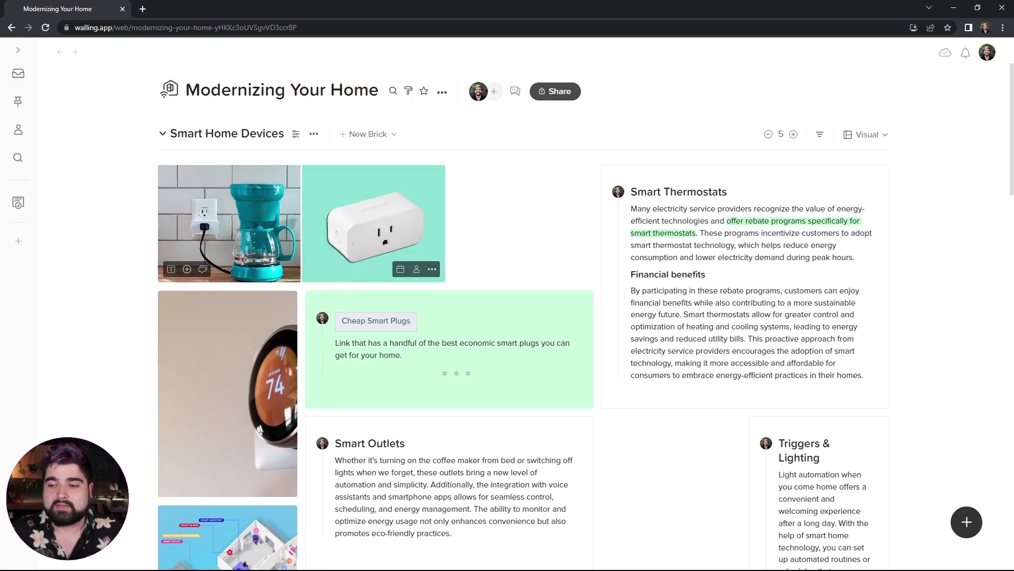
drag(346, 292, 338, 362)
drag(445, 232, 851, 222)
scroll(607, 370, down, 1)
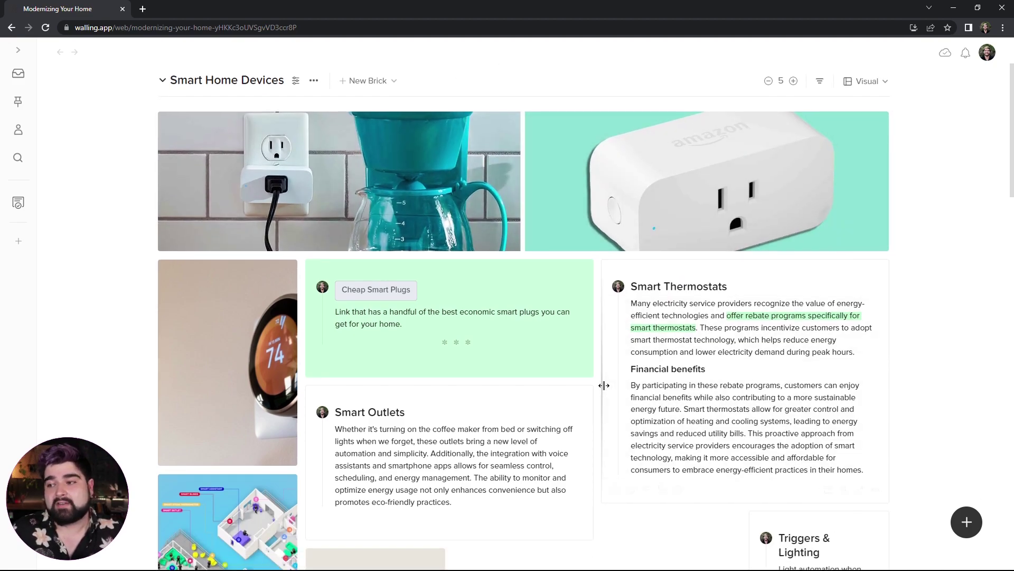
scroll(604, 385, up, 1)
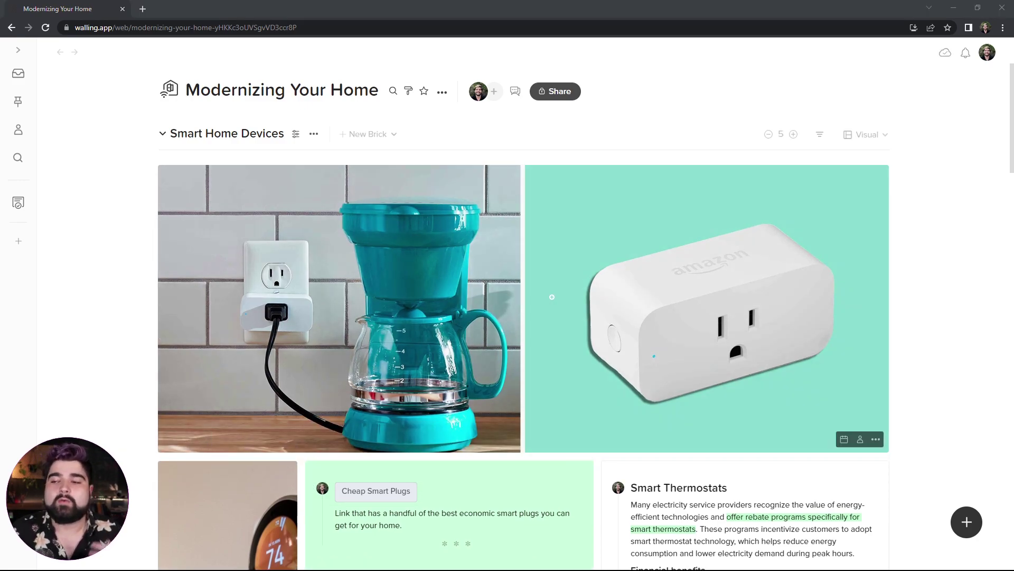
- Narrow the plug photos to three columns, place Smart Outlets top-right beside them, and shorten the photos
drag(889, 301, 582, 283)
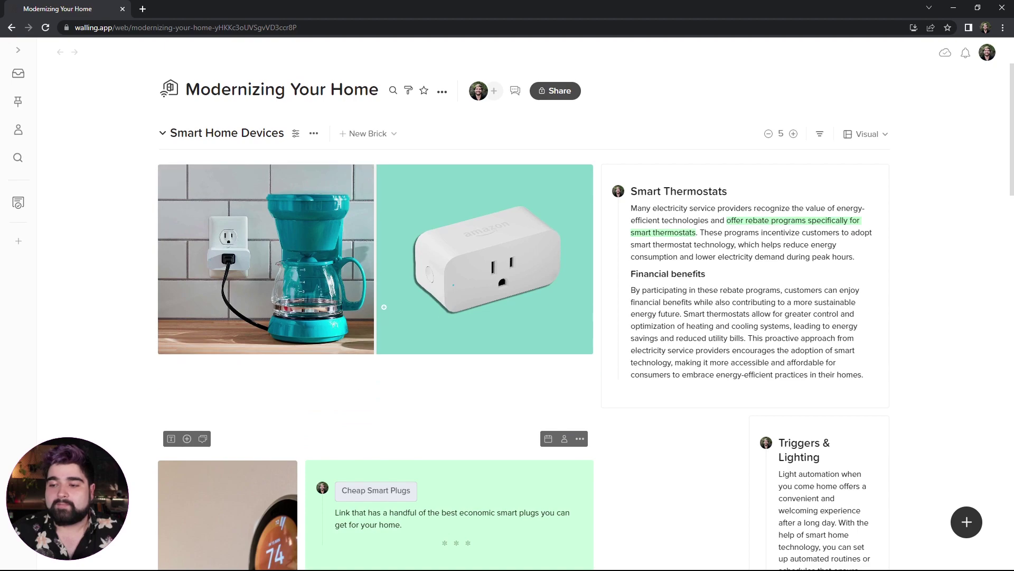
drag(561, 253, 445, 254)
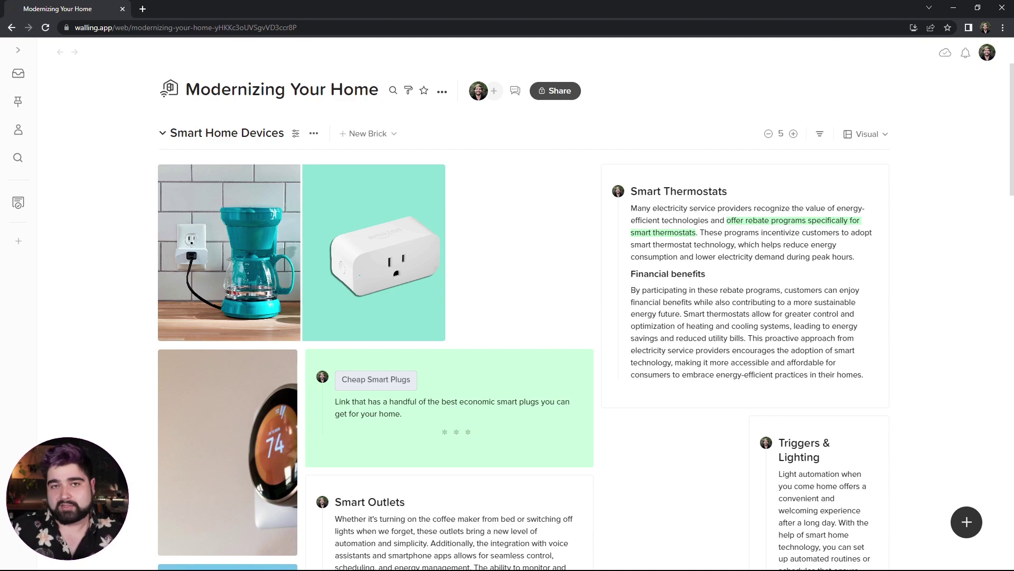
scroll(370, 254, down, 1)
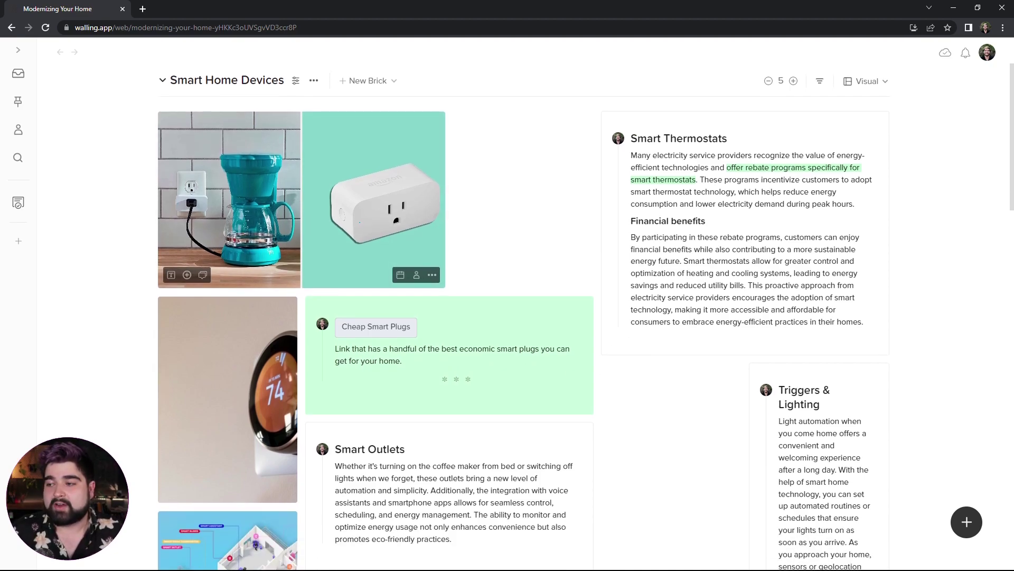
drag(438, 434, 603, 156)
drag(454, 172, 601, 177)
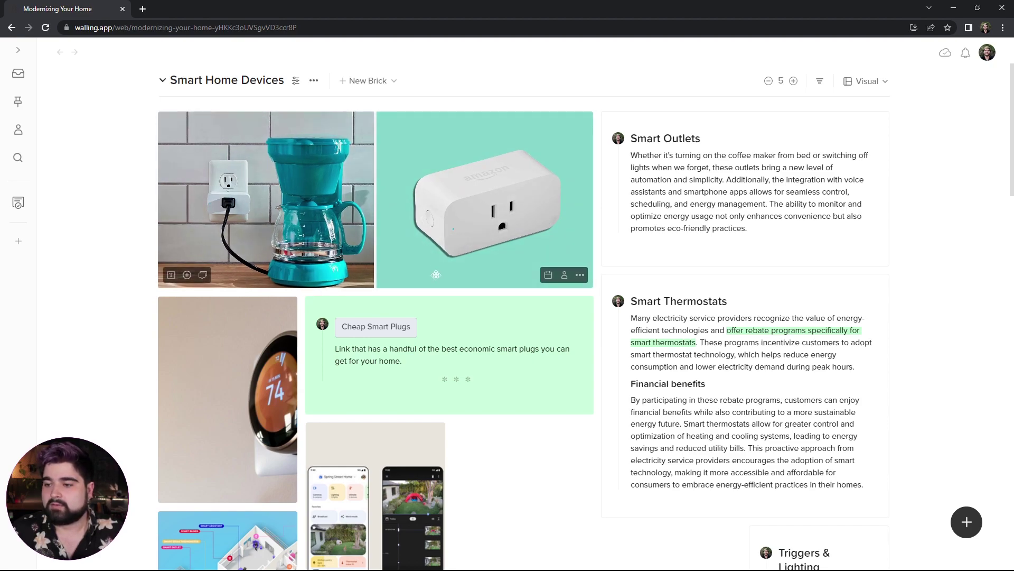
drag(437, 285, 443, 258)
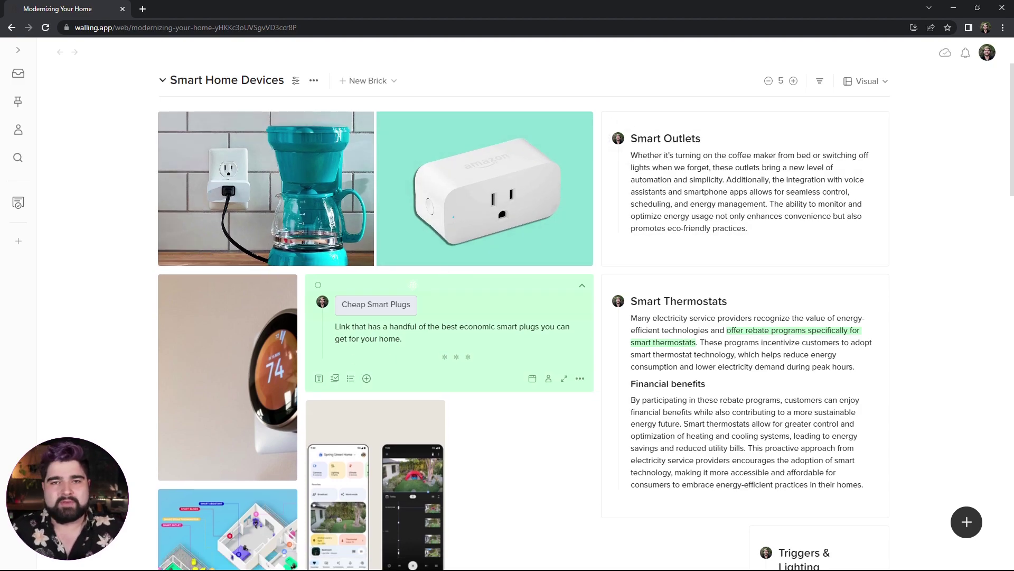
- Preview the Cheap Smart Plugs link, then stretch that brick across the full board width
click(388, 308)
click(101, 9)
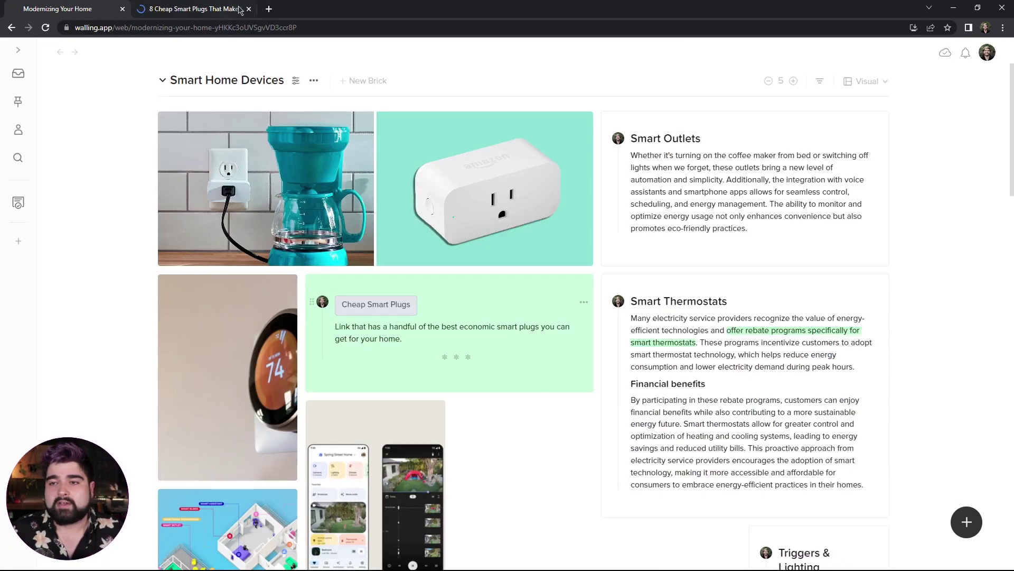
click(248, 9)
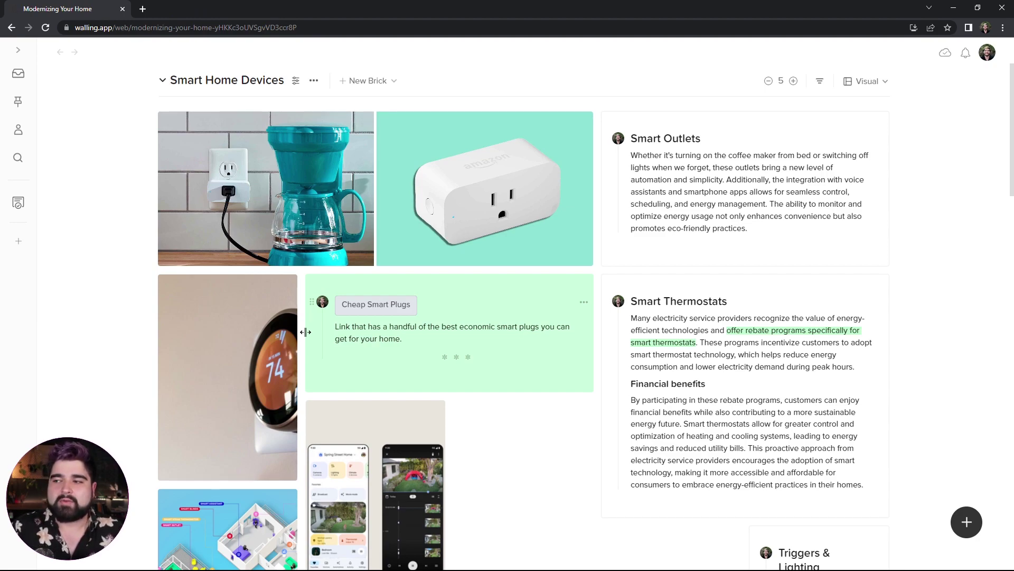
drag(264, 333, 179, 323)
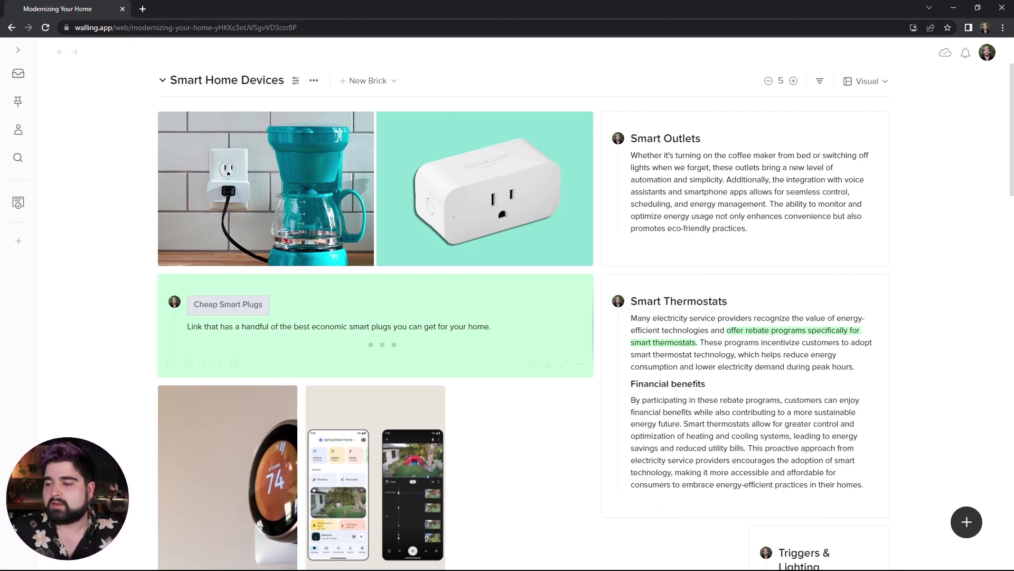
drag(655, 300, 891, 296)
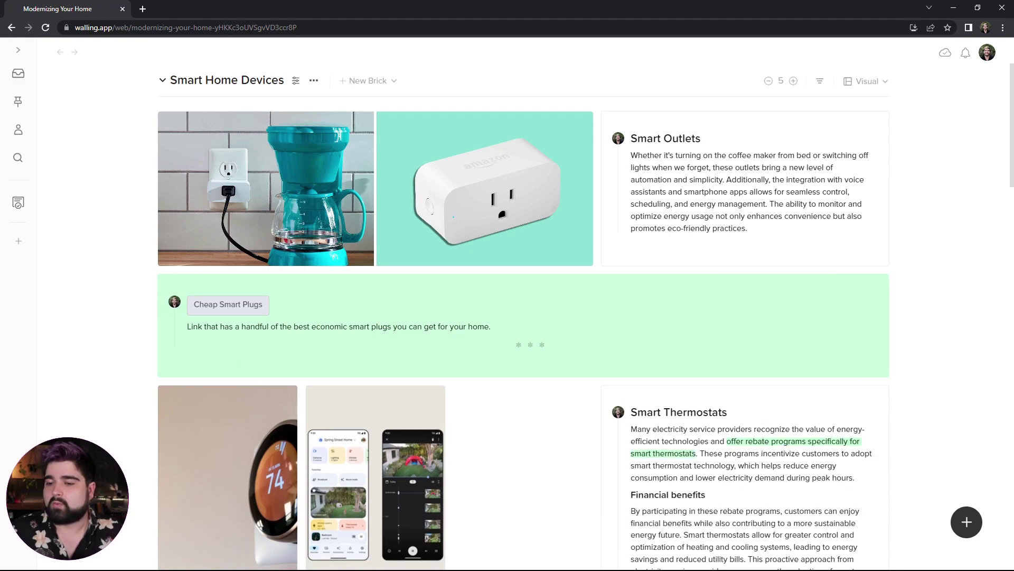
- Widen the Google Home App card to two columns and the phone screenshots to show four phones
scroll(244, 231, down, 7)
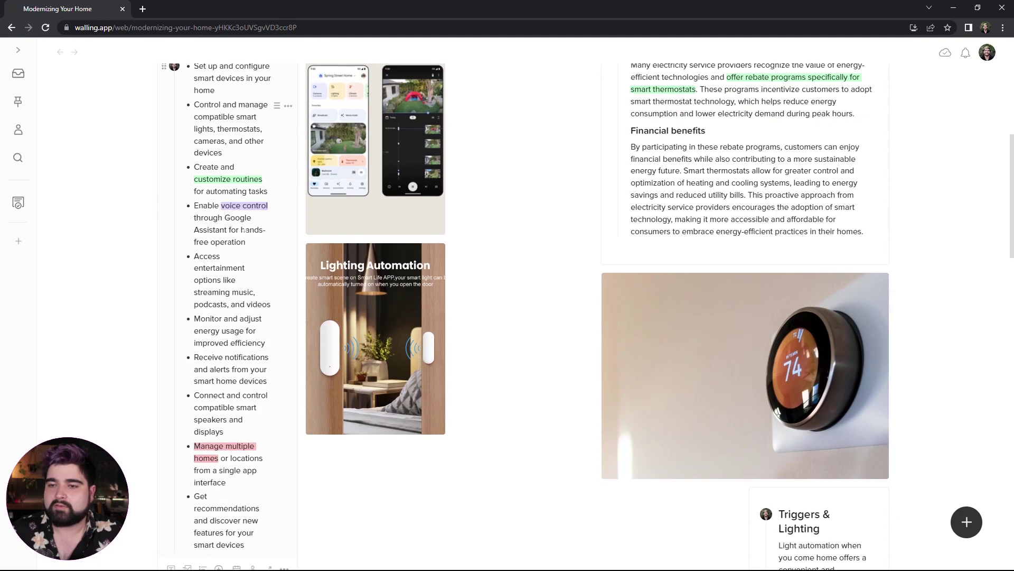
scroll(244, 231, up, 5)
drag(300, 378, 594, 364)
scroll(594, 365, down, 3)
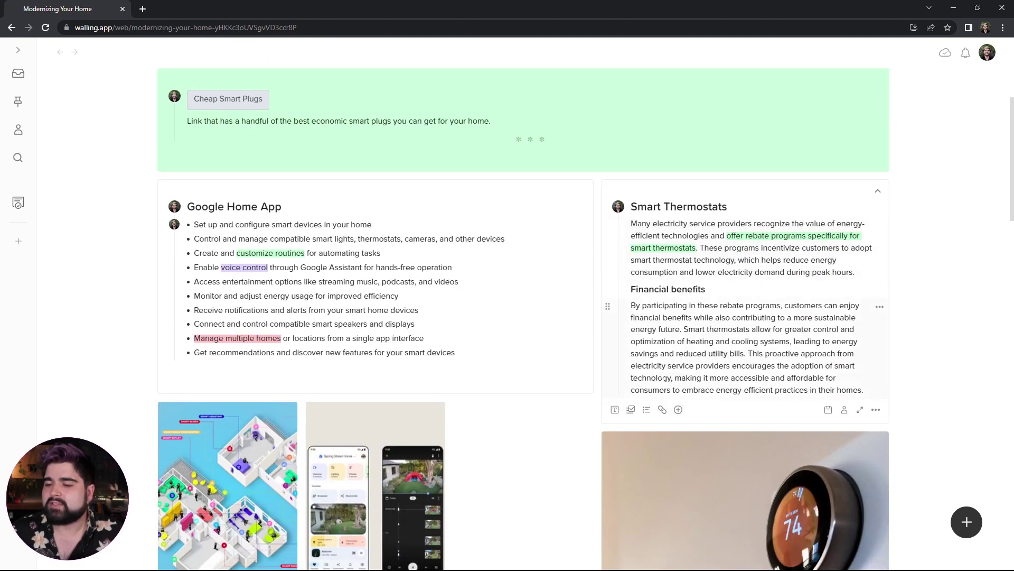
scroll(631, 460, up, 5)
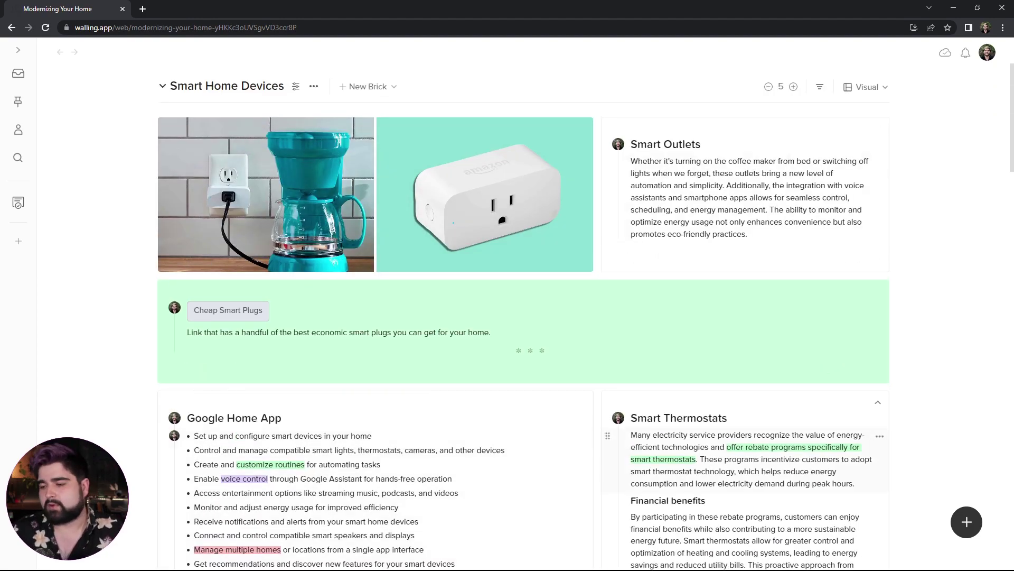
scroll(632, 459, down, 5)
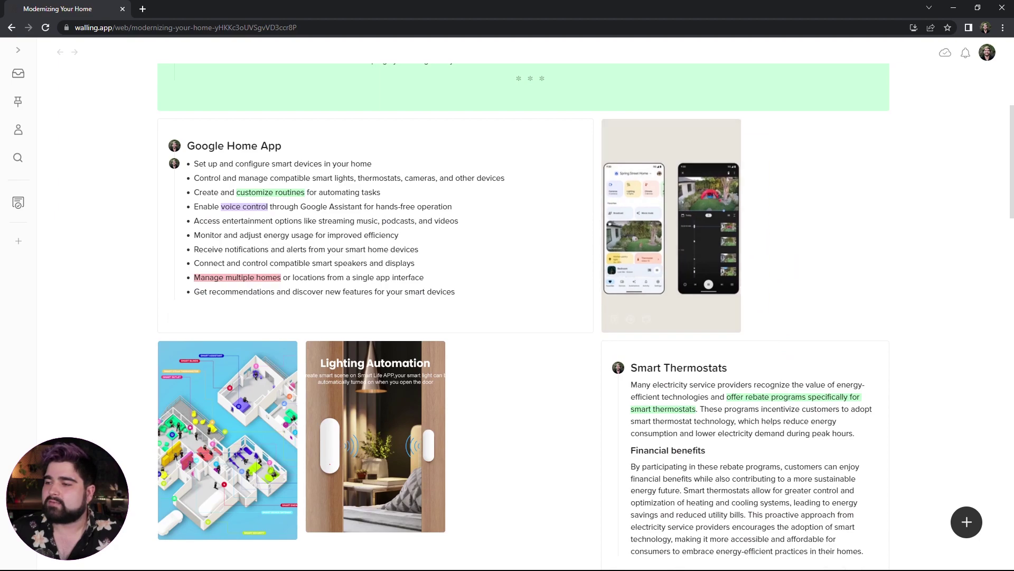
scroll(523, 317, up, 3)
drag(740, 319, 887, 346)
scroll(739, 343, down, 2)
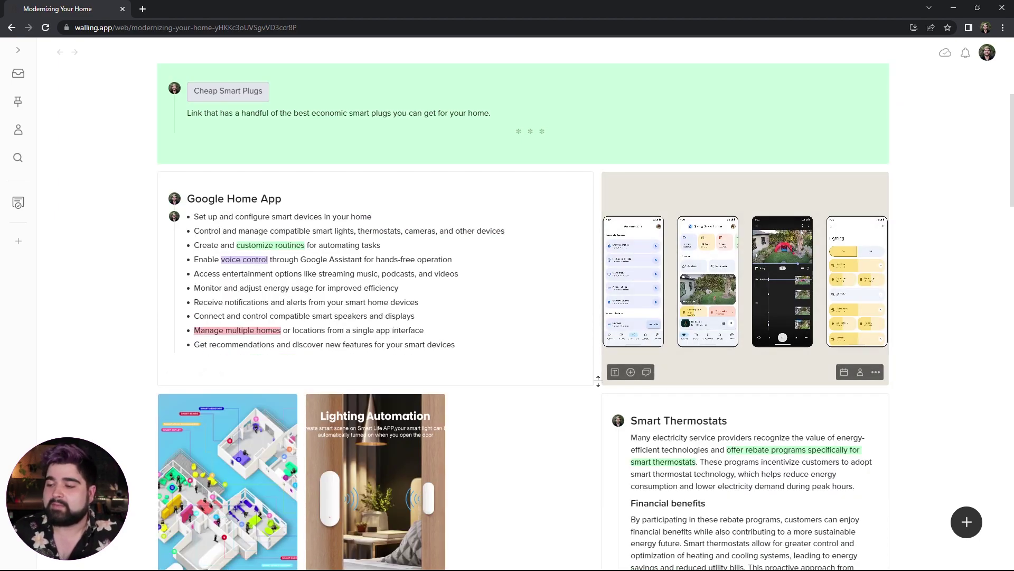
scroll(310, 263, down, 3)
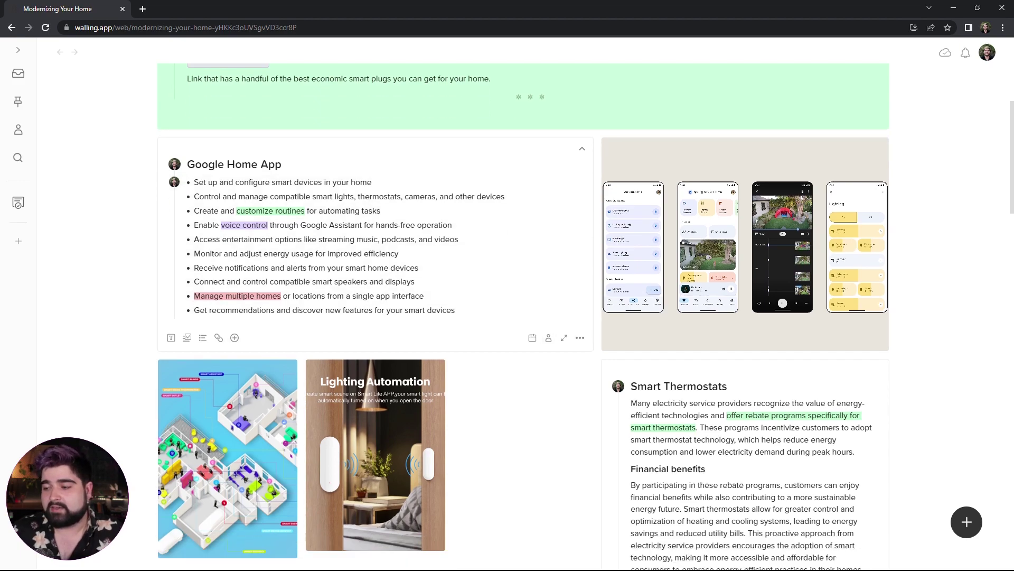
- Move the thermostat photo under the Google Home App card and make it slightly shorter
mouse_move(310, 263)
mouse_down()
mouse_move(303, 281)
mouse_move(321, 267)
mouse_move(317, 274)
mouse_up()
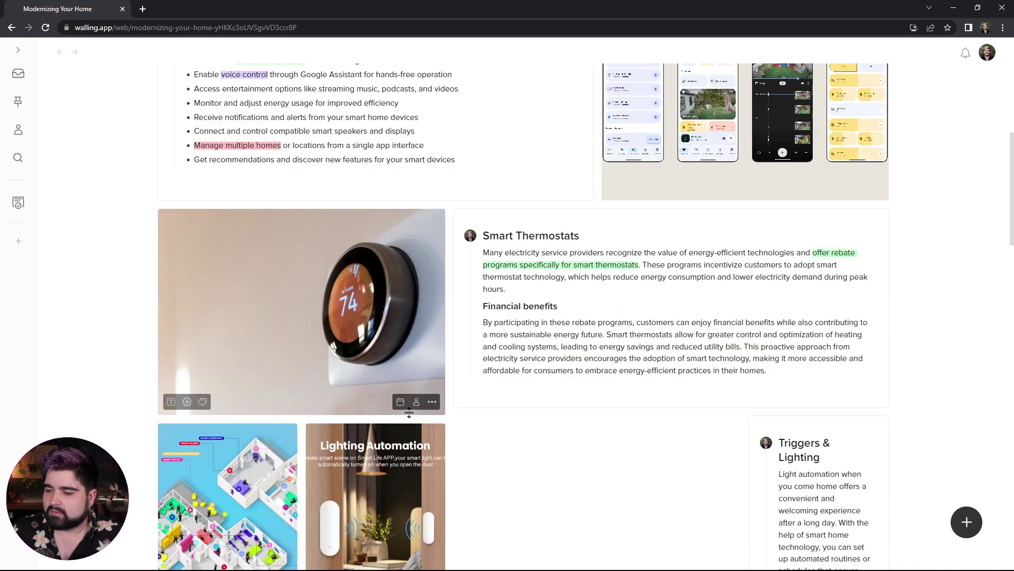
drag(409, 412, 408, 405)
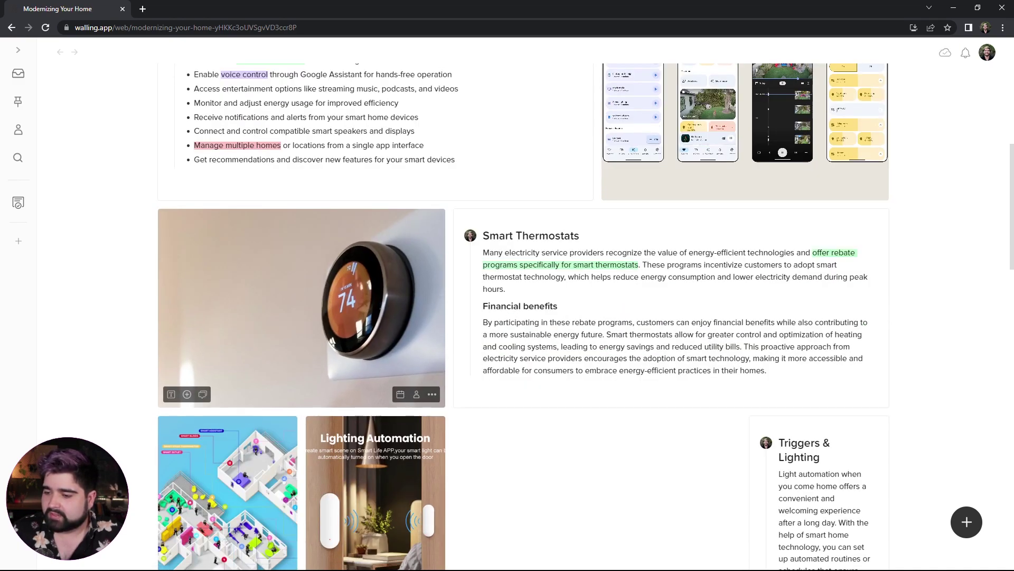
scroll(594, 358, down, 1)
scroll(594, 358, up, 6)
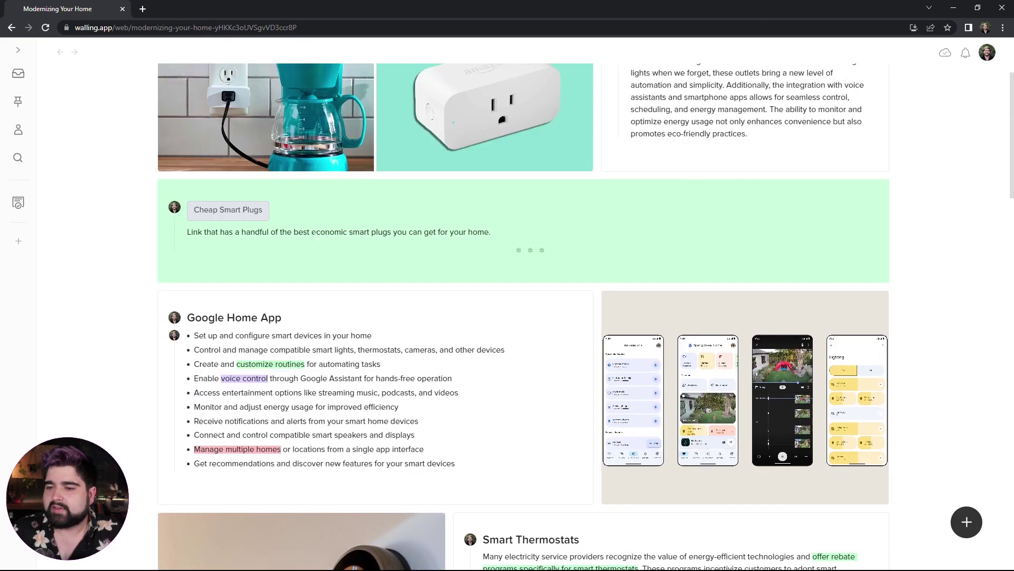
scroll(594, 358, down, 4)
scroll(594, 358, down, 5)
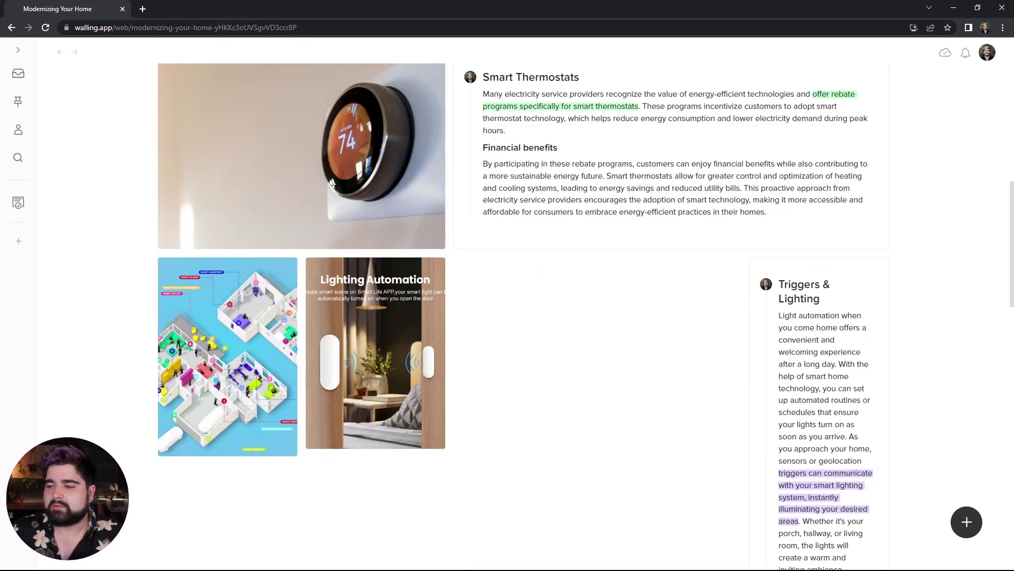
- Create a full-width, centred Automation heading brick without a body line
double_click(594, 358)
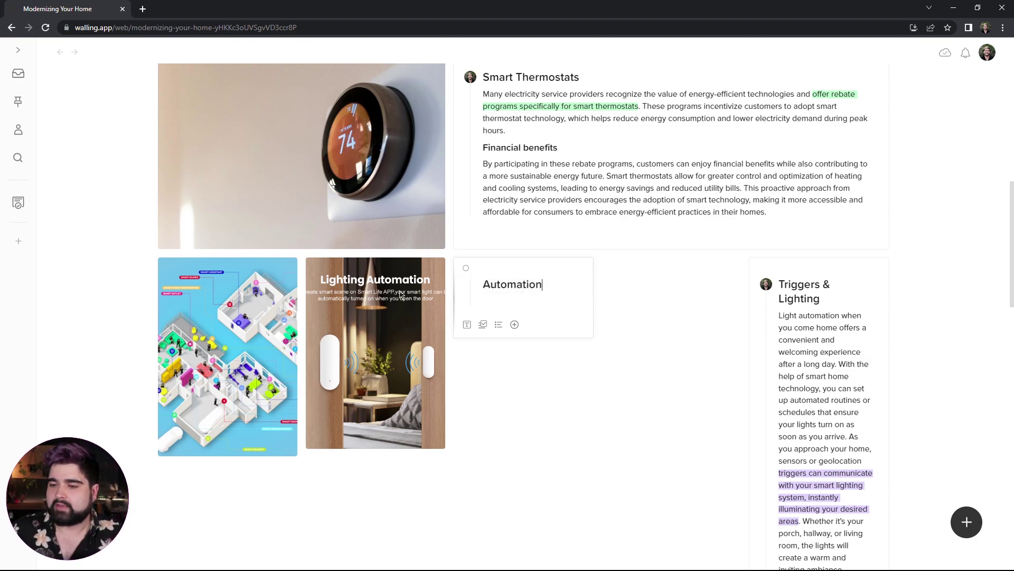
drag(453, 284, 158, 283)
drag(593, 283, 889, 283)
key(shift+Home)
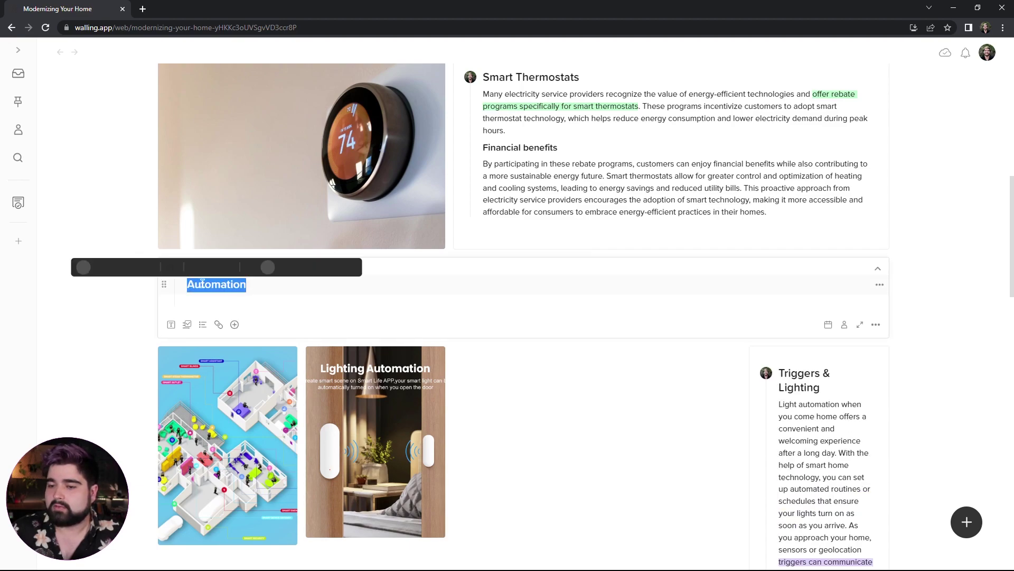
click(212, 266)
click(557, 301)
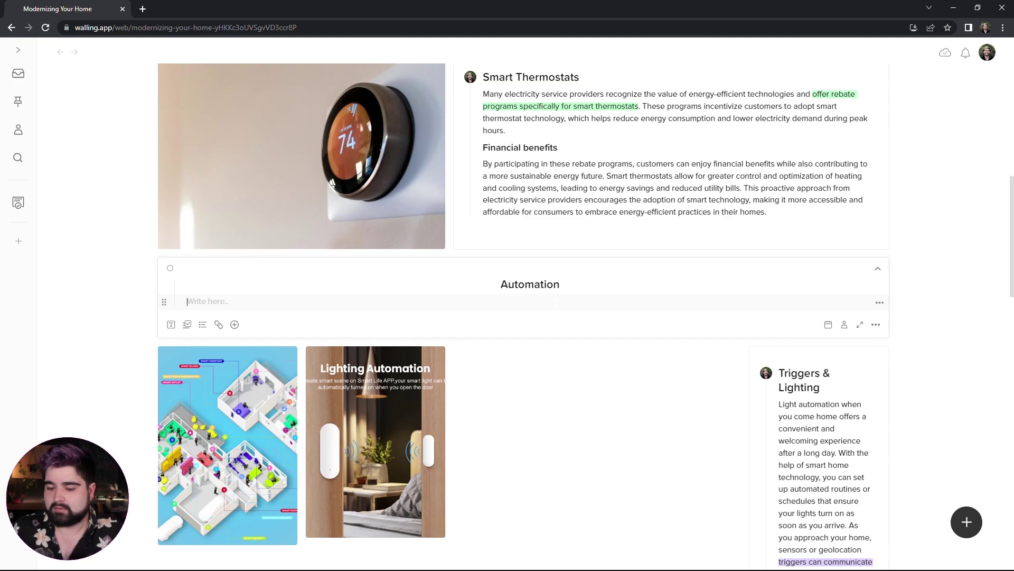
key(BackSpace)
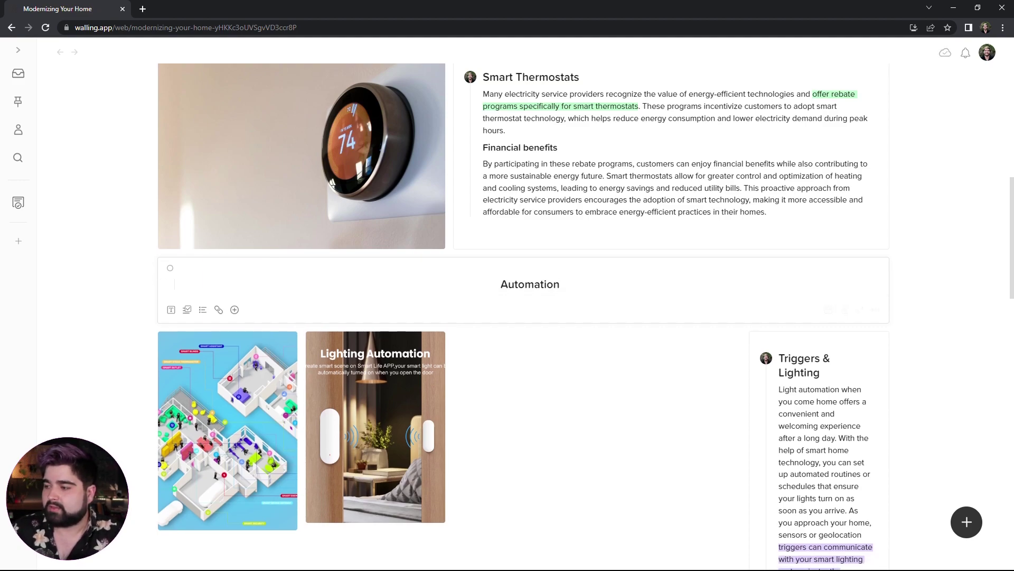
- Colour the Automation brick orange and add a divider beneath the heading
click(876, 309)
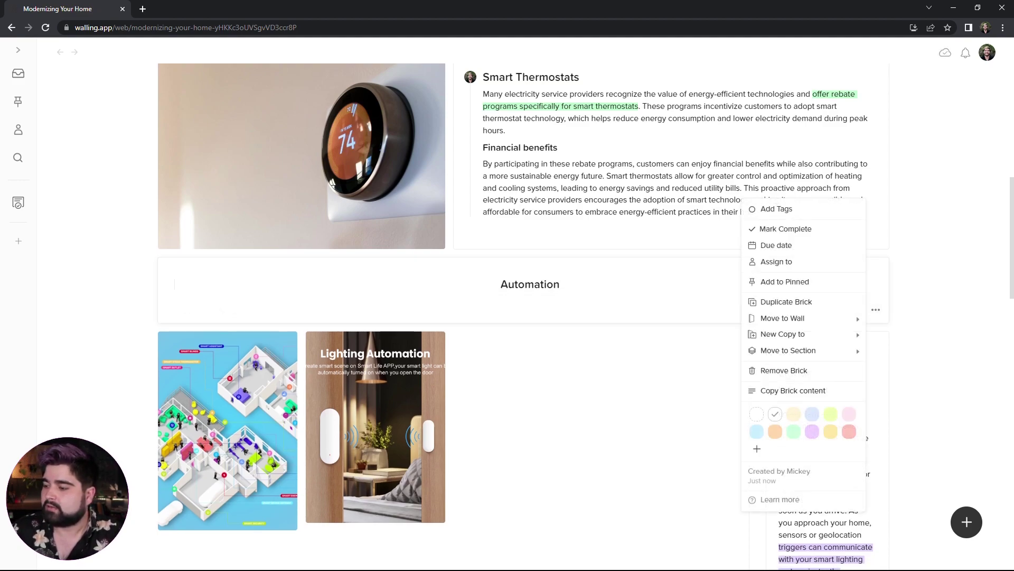
click(775, 431)
scroll(569, 231, down, 1)
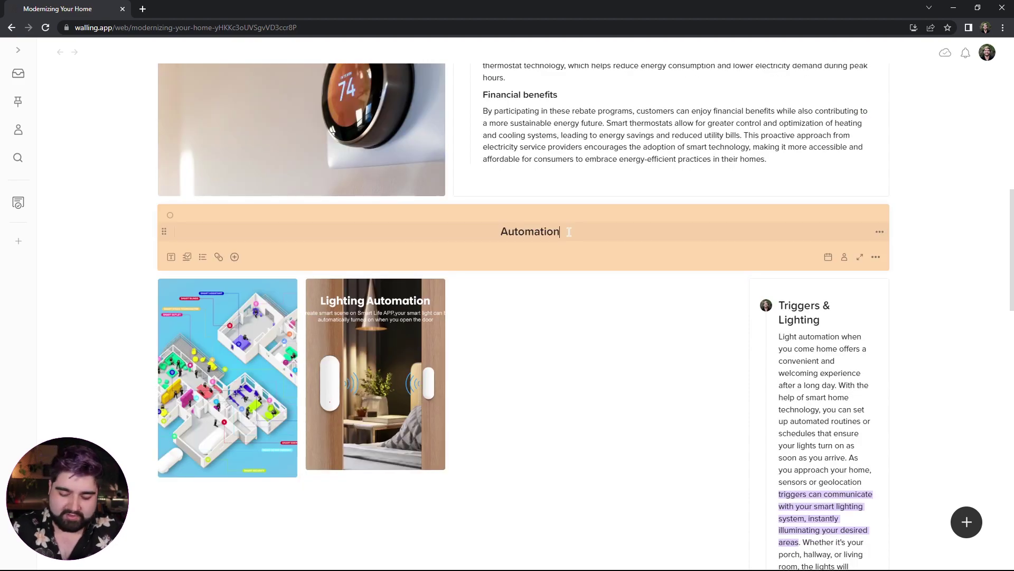
key(Return)
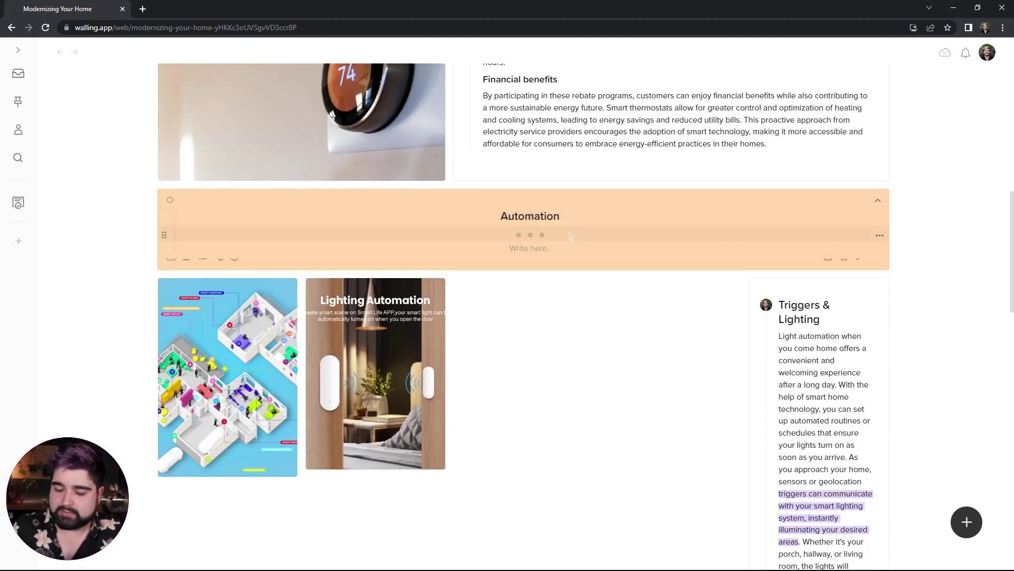
key(Escape)
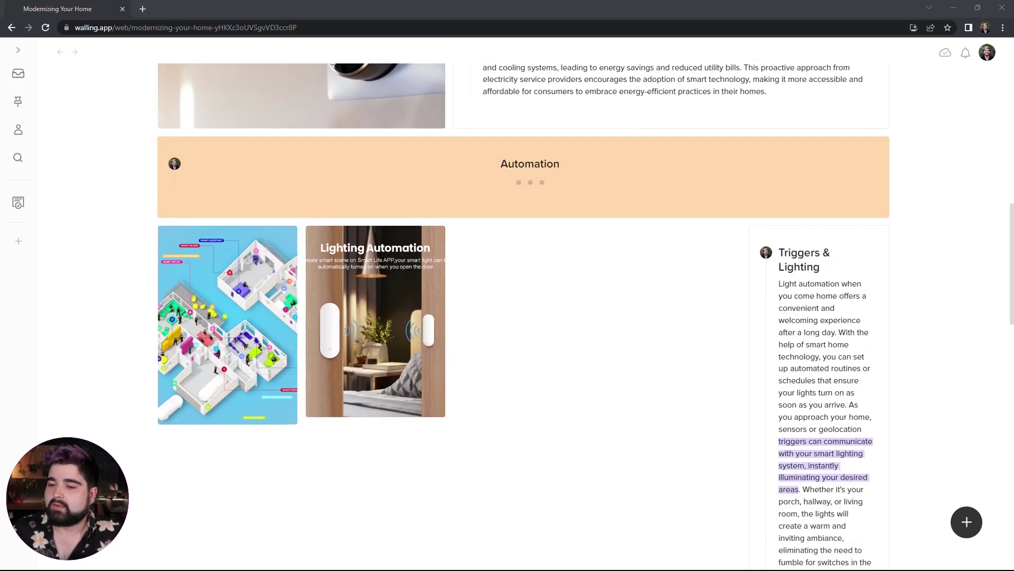
scroll(523, 317, up, 1)
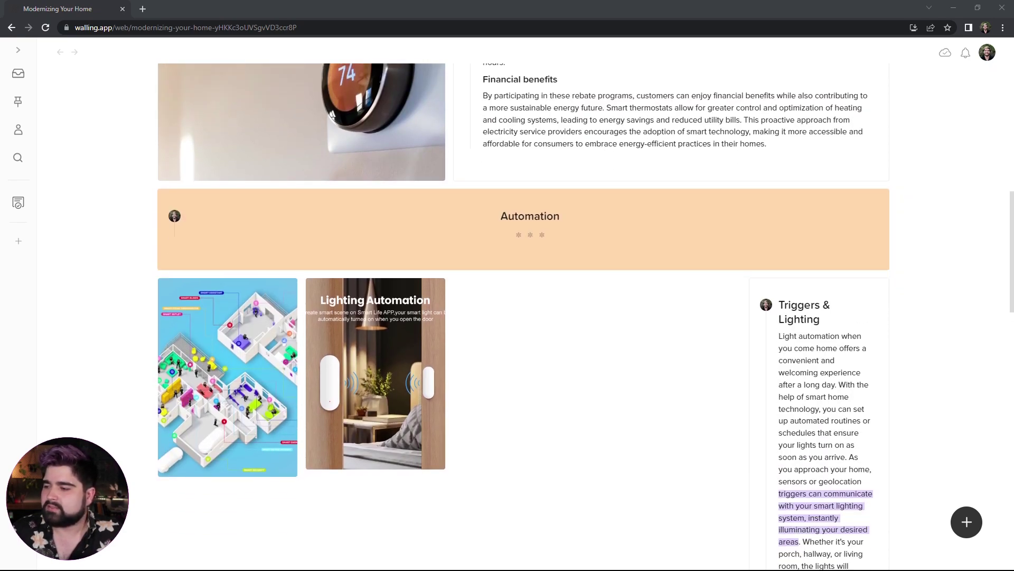
- Move the Lighting Automation image right, widen Triggers & Lighting to two columns, and shorten the door-sensor video
drag(373, 296, 846, 312)
drag(749, 345, 641, 344)
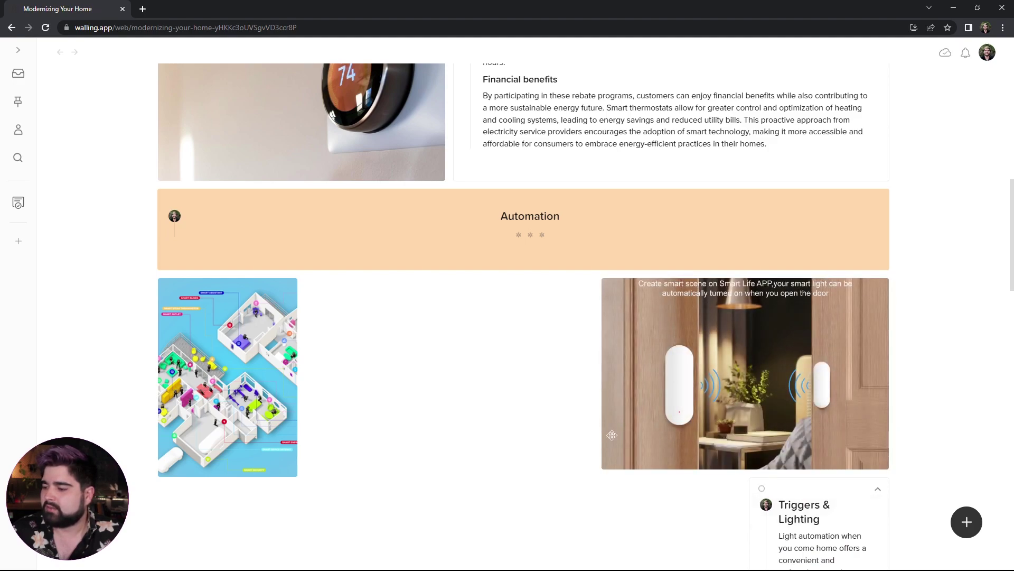
scroll(523, 317, down, 1)
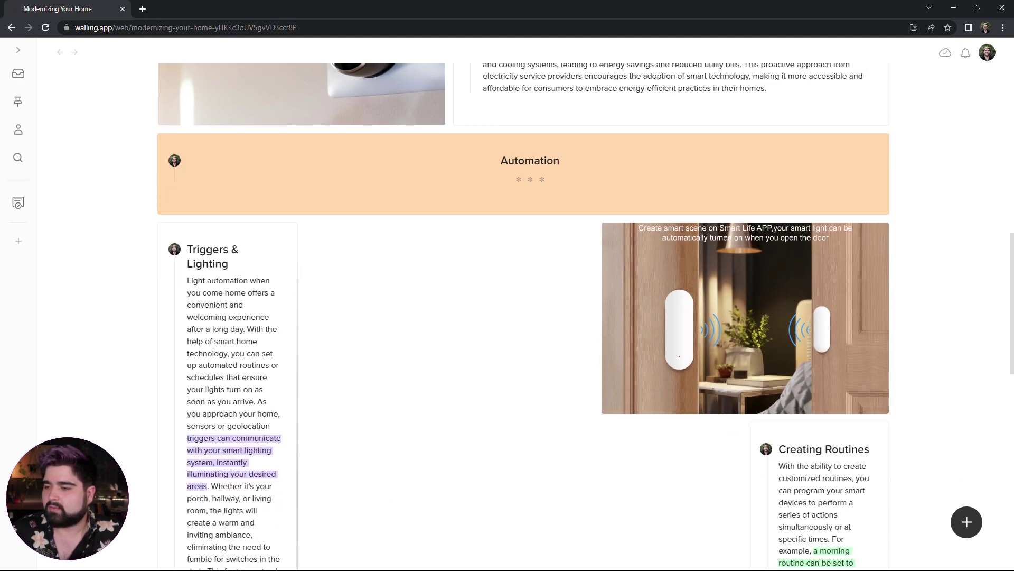
drag(297, 327, 589, 367)
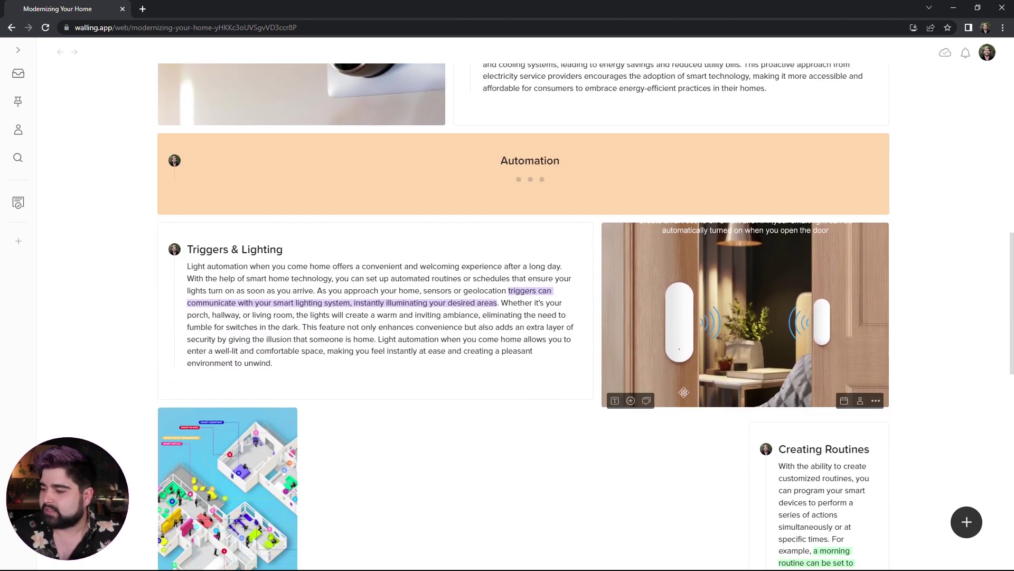
drag(687, 404, 682, 382)
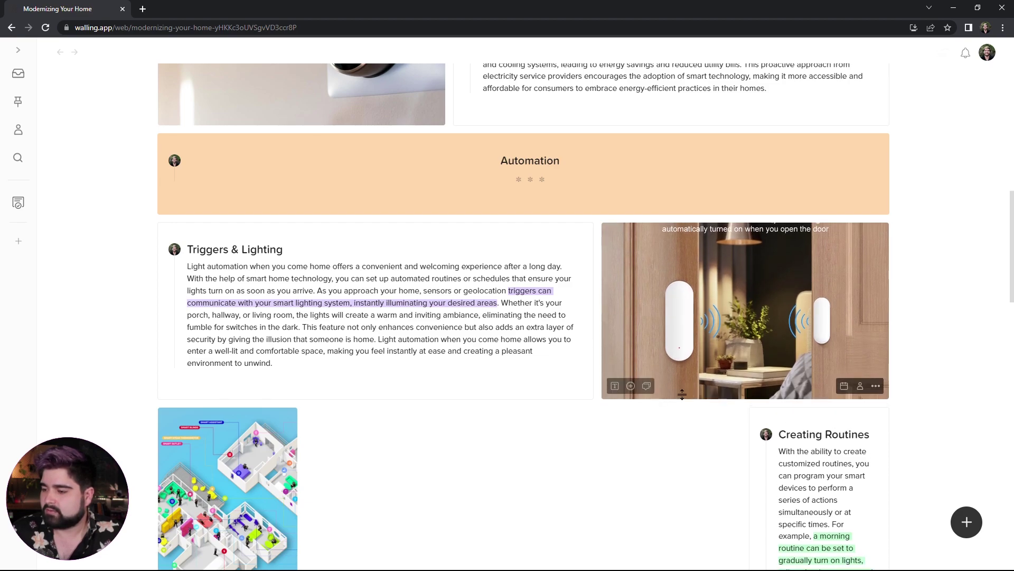
- Widen the house-plan image and Creating Routines card beside it, trimming the image's height
scroll(508, 317, down, 2)
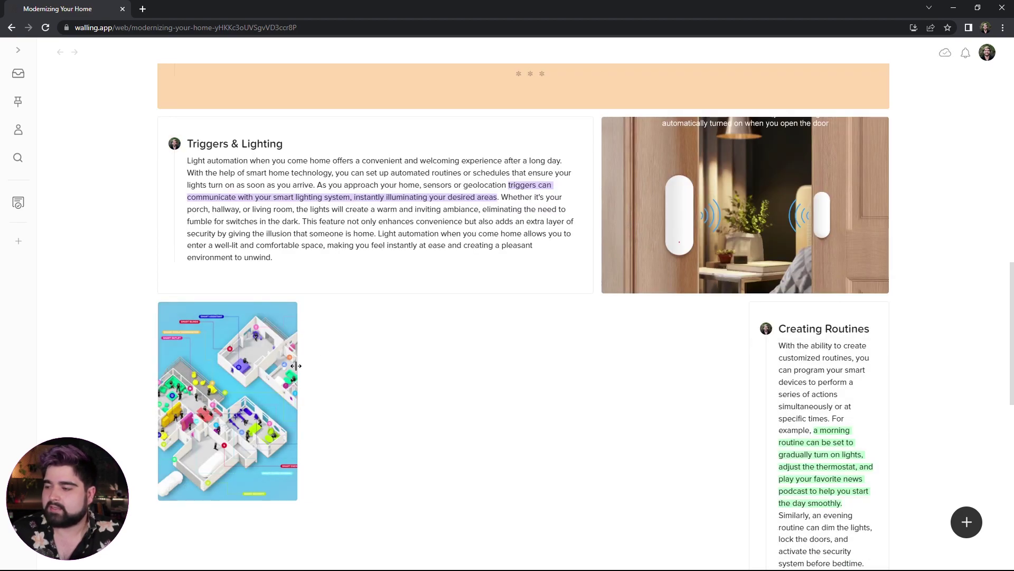
drag(293, 365, 423, 363)
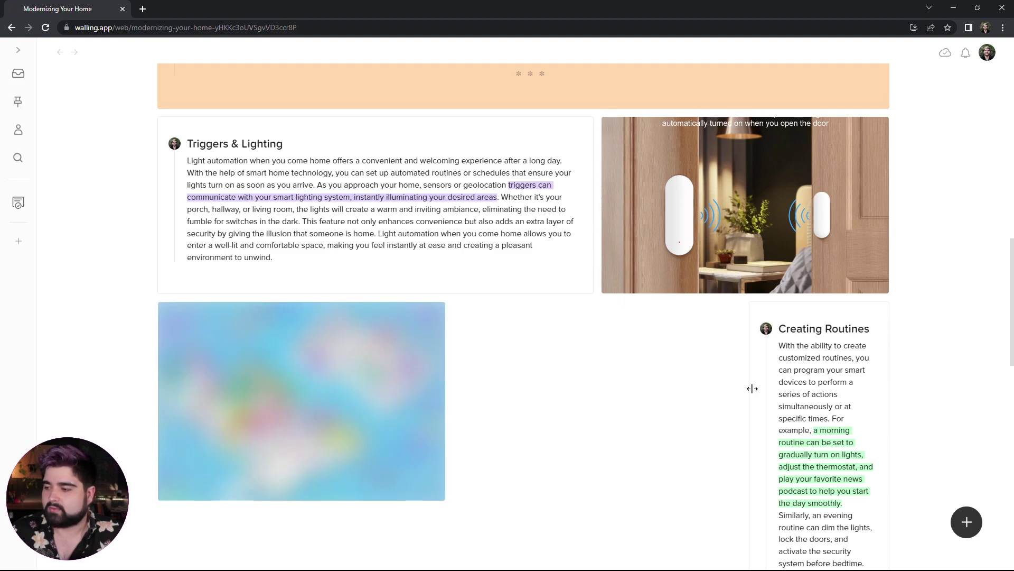
drag(752, 387, 442, 383)
drag(407, 499, 407, 479)
scroll(407, 472, up, 15)
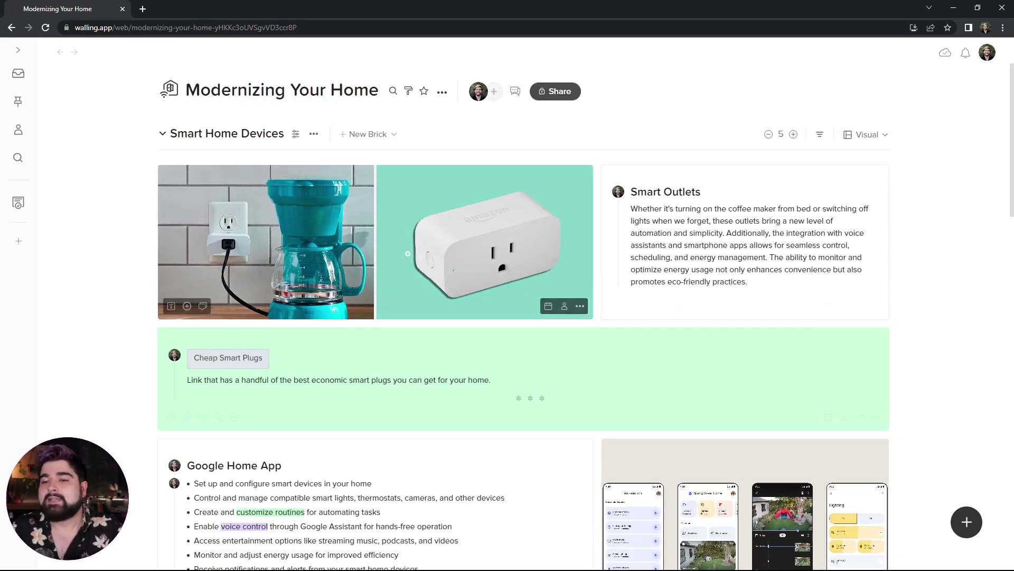
- Try switching the section's layout to Auto in the section settings
scroll(523, 317, down, 4)
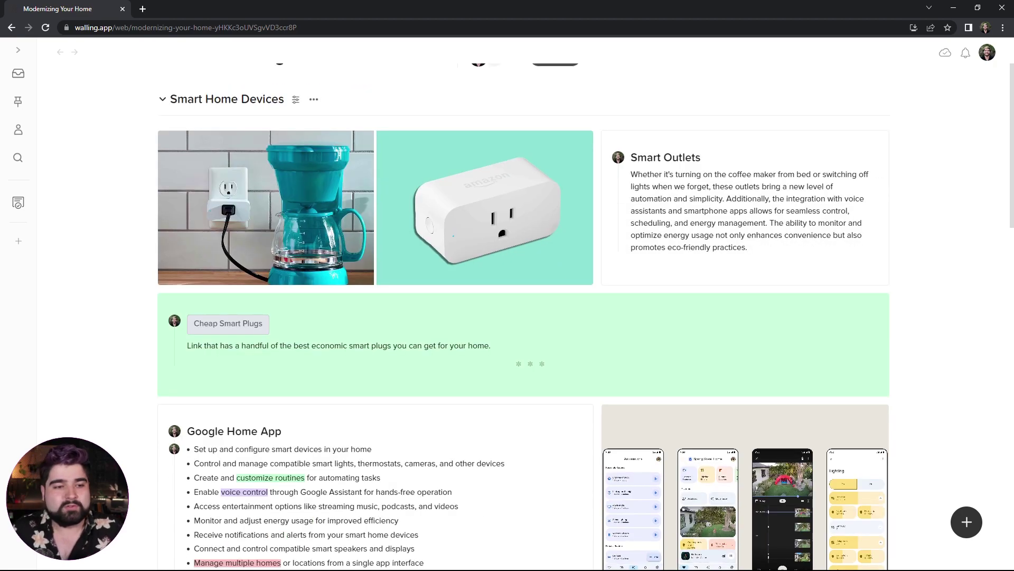
scroll(520, 286, up, 4)
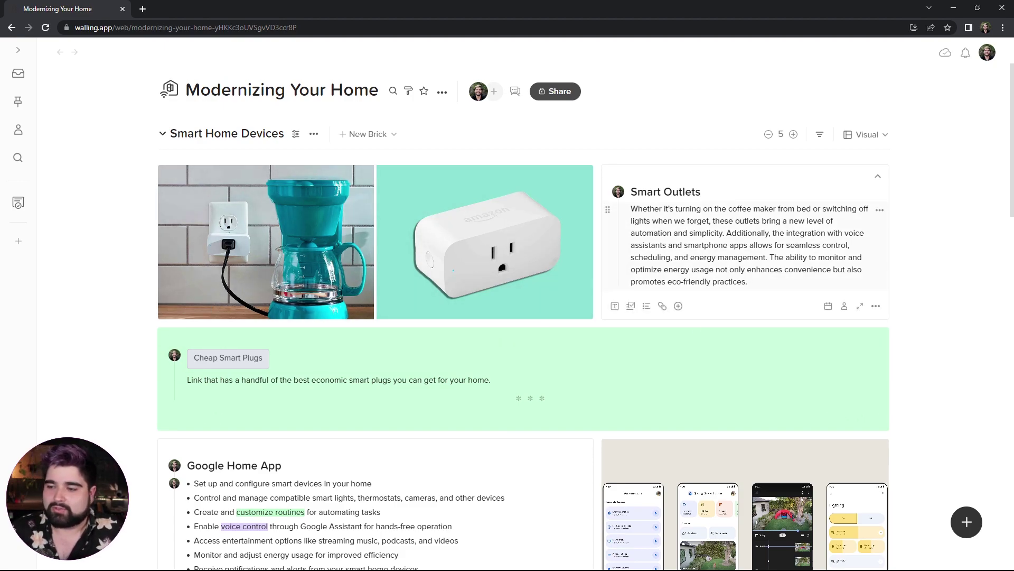
scroll(423, 222, down, 3)
scroll(327, 174, up, 3)
click(296, 134)
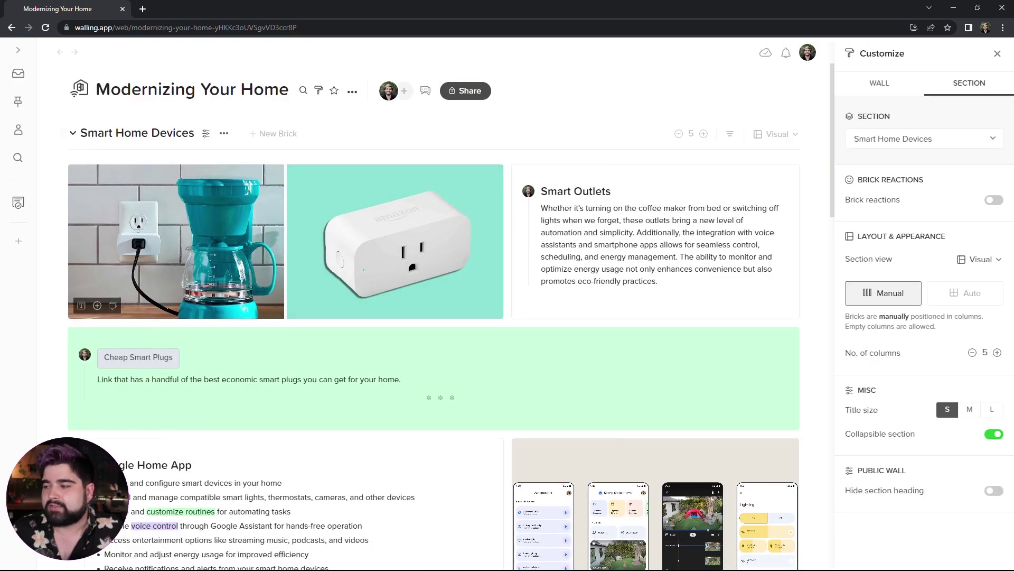
click(966, 292)
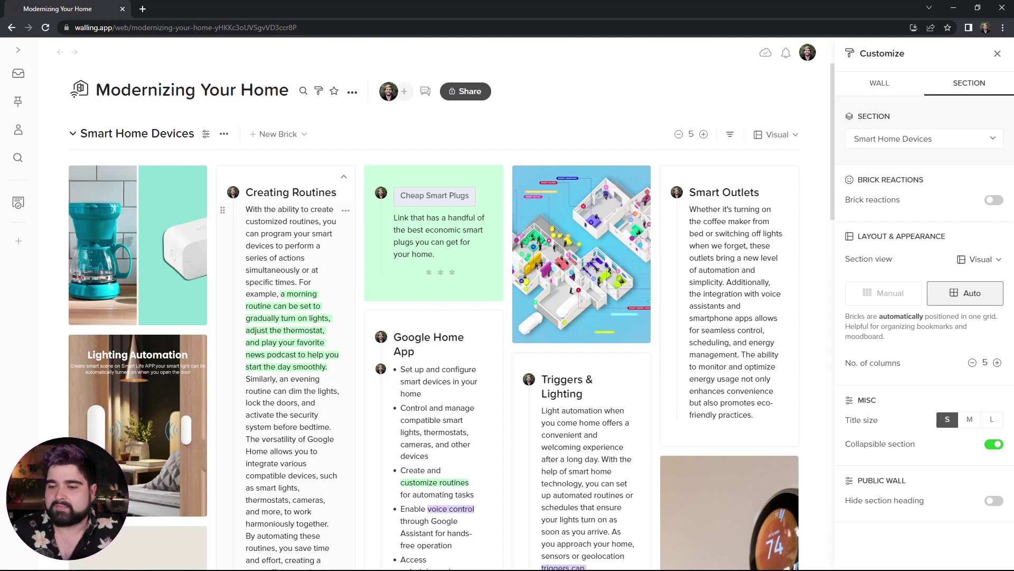
- Return the layout to Manual and scroll down the board to check the arrangement
click(884, 293)
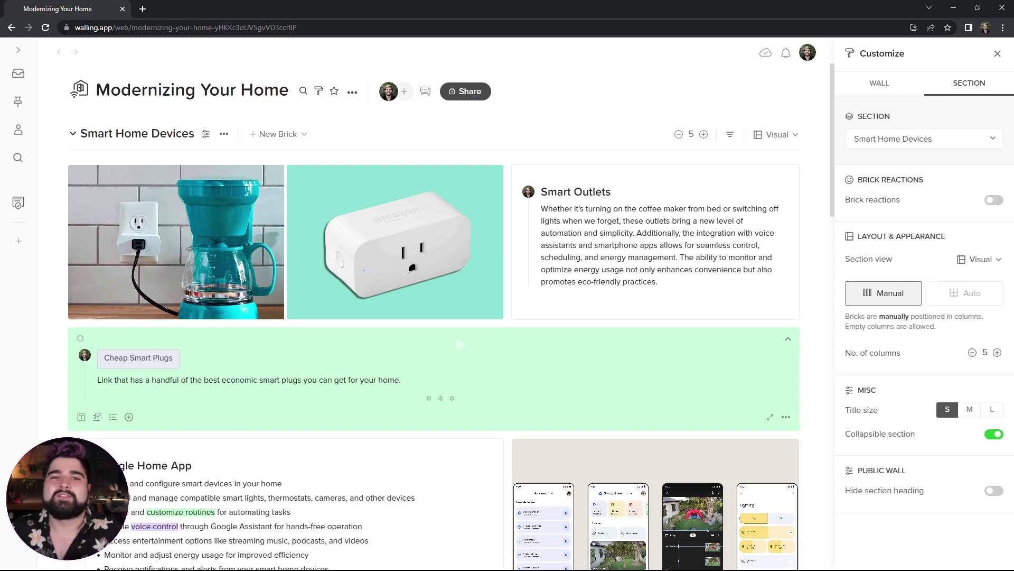
scroll(459, 344, down, 8)
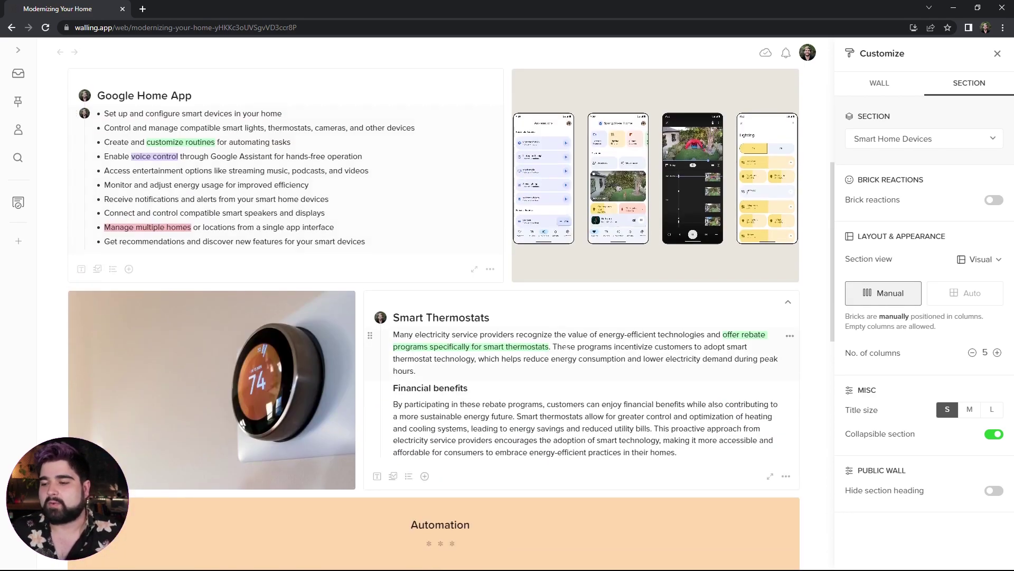
scroll(433, 317, down, 6)
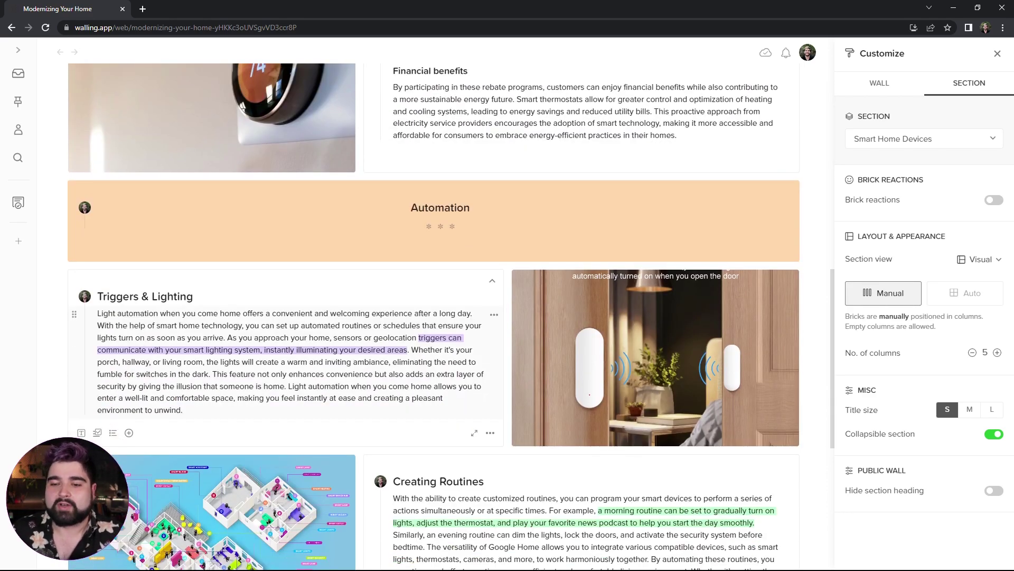
scroll(433, 317, down, 3)
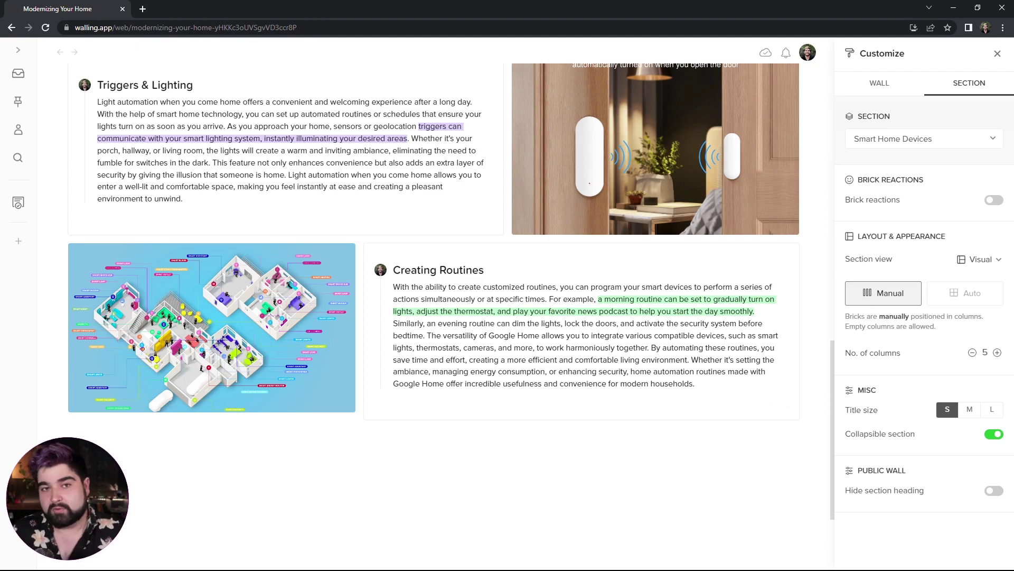
- Turn off Brick profile pictures under MISC in the wall settings
click(880, 83)
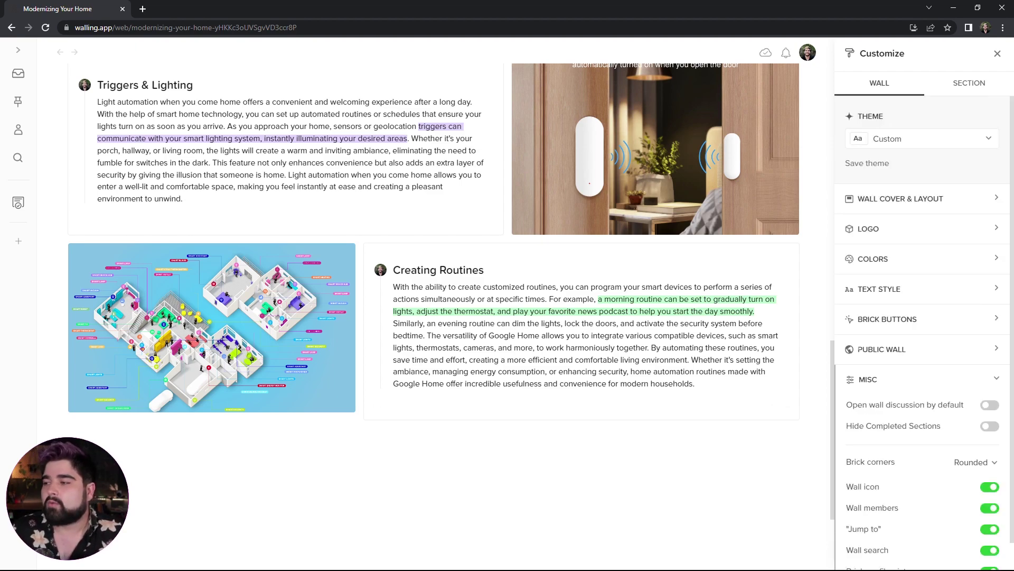
scroll(922, 317, down, 2)
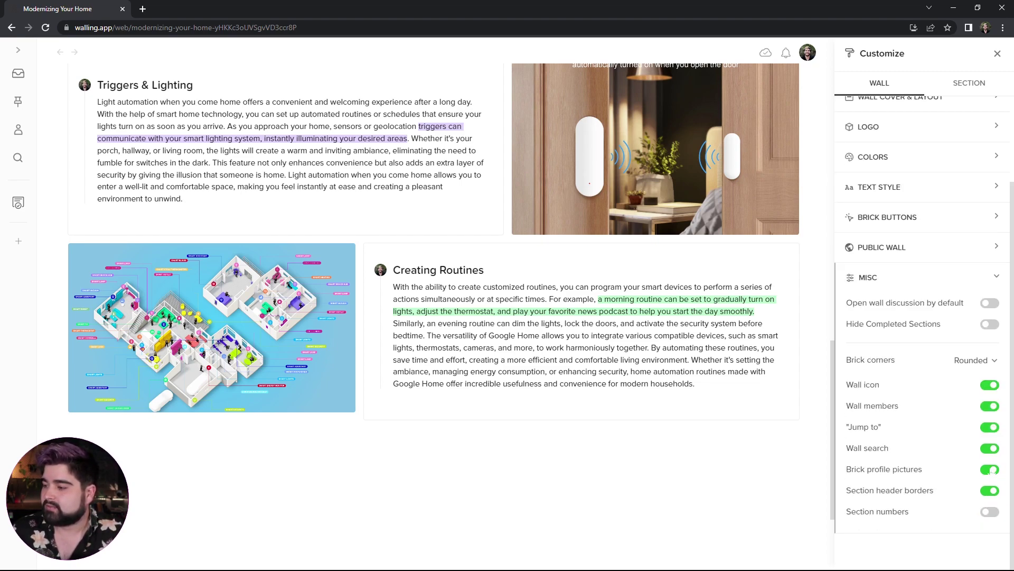
scroll(582, 449, up, 3)
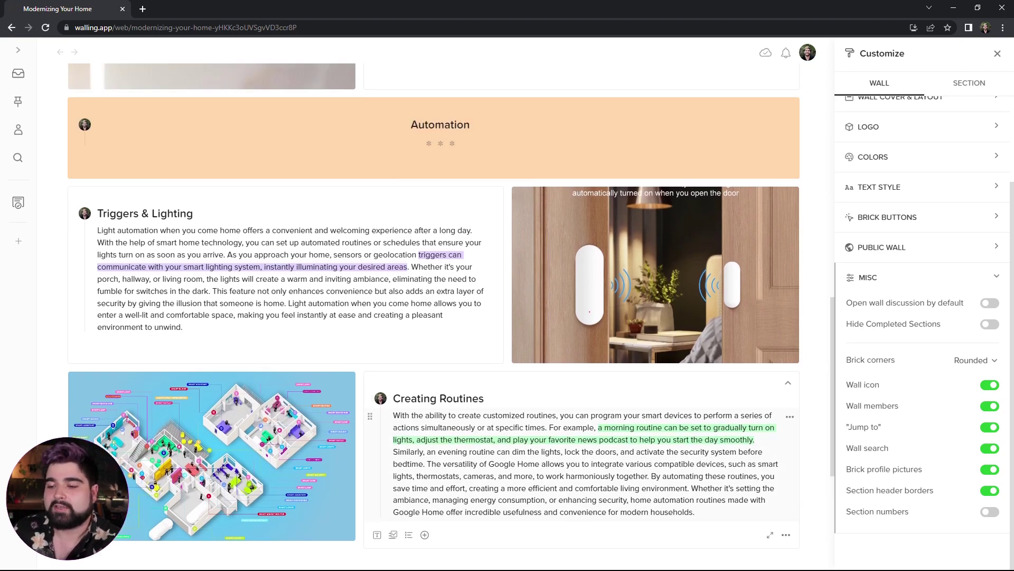
scroll(464, 293, up, 6)
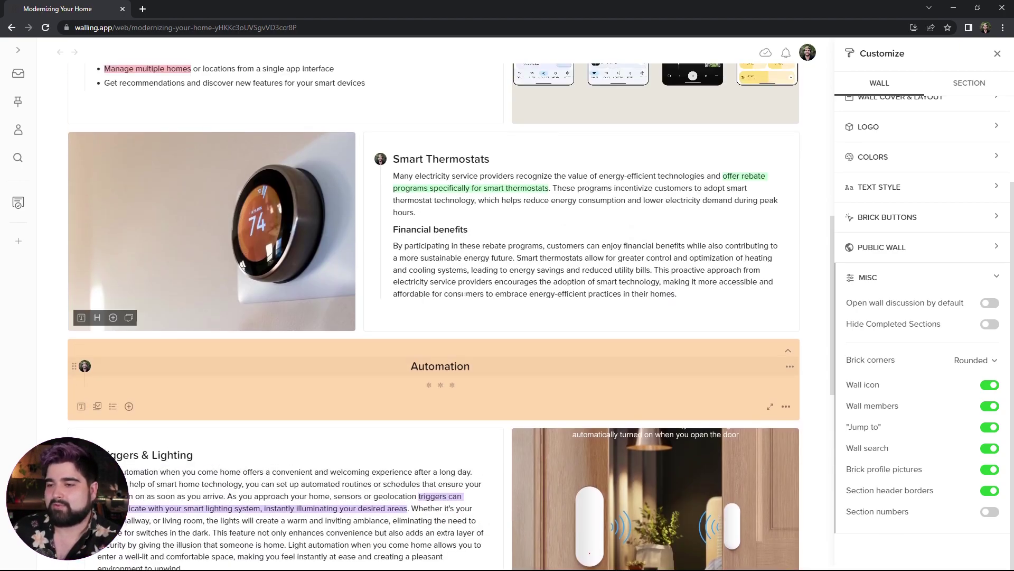
scroll(464, 293, up, 9)
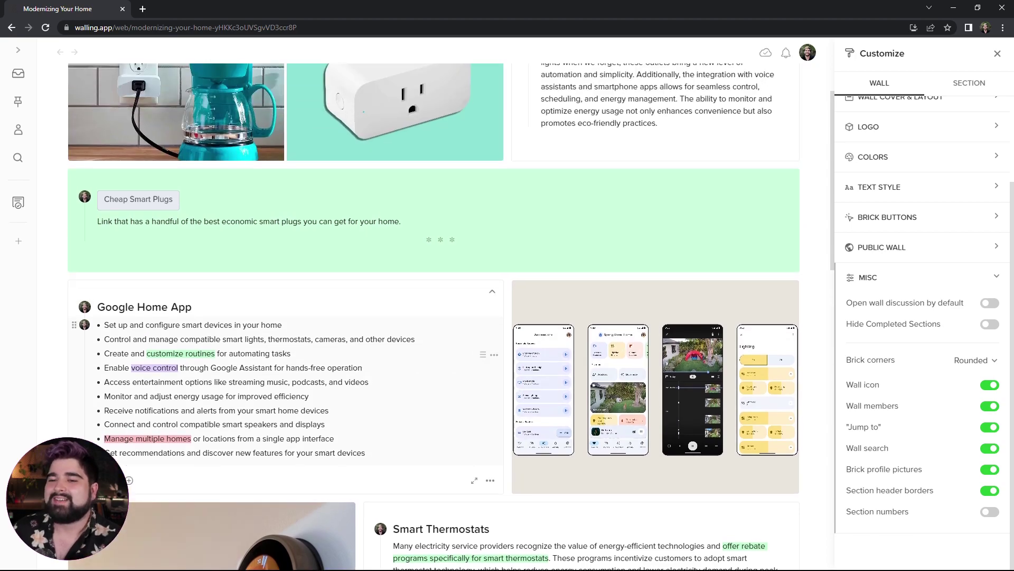
scroll(434, 317, up, 2)
scroll(435, 317, down, 20)
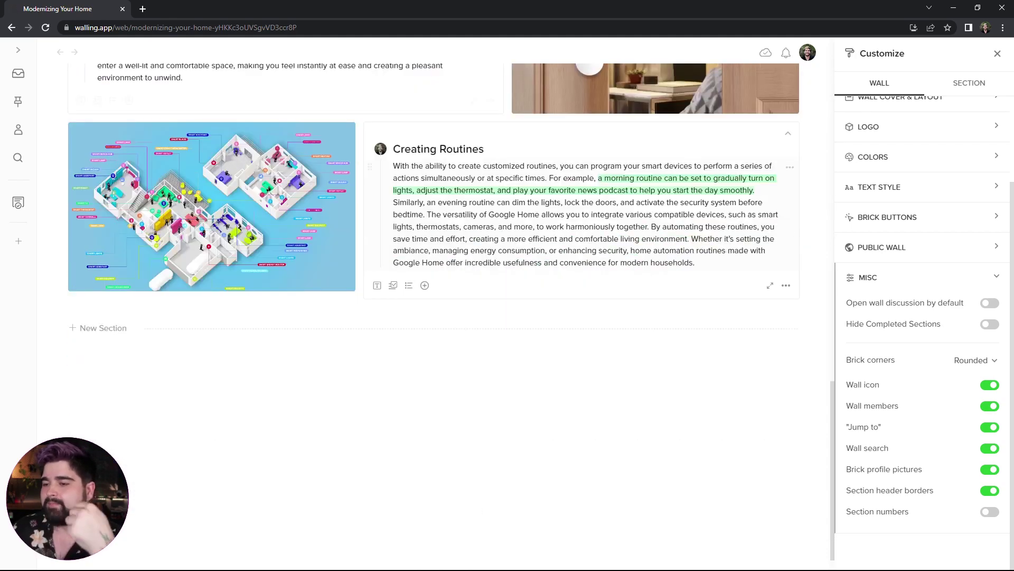
scroll(464, 238, up, 1)
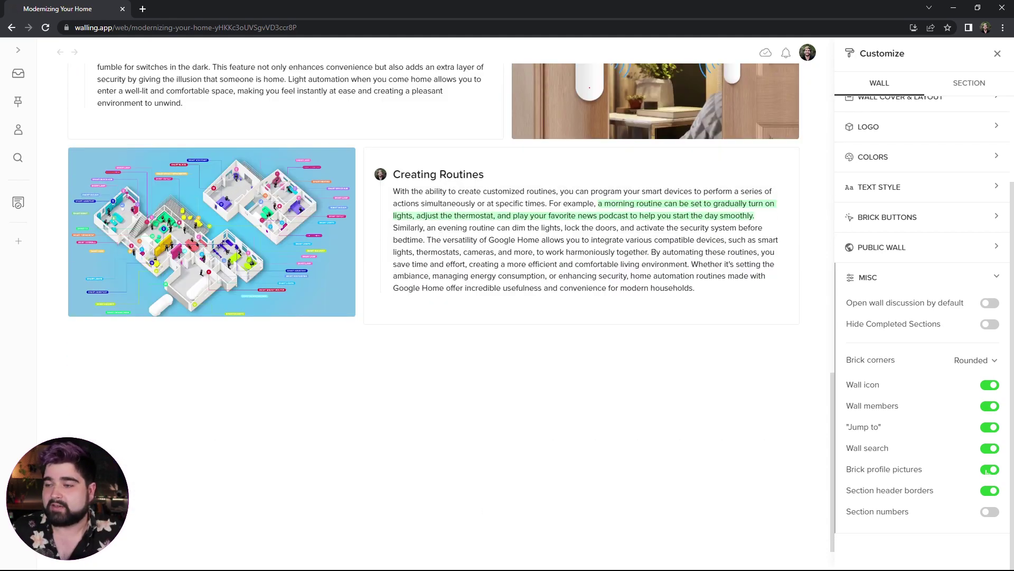
click(986, 470)
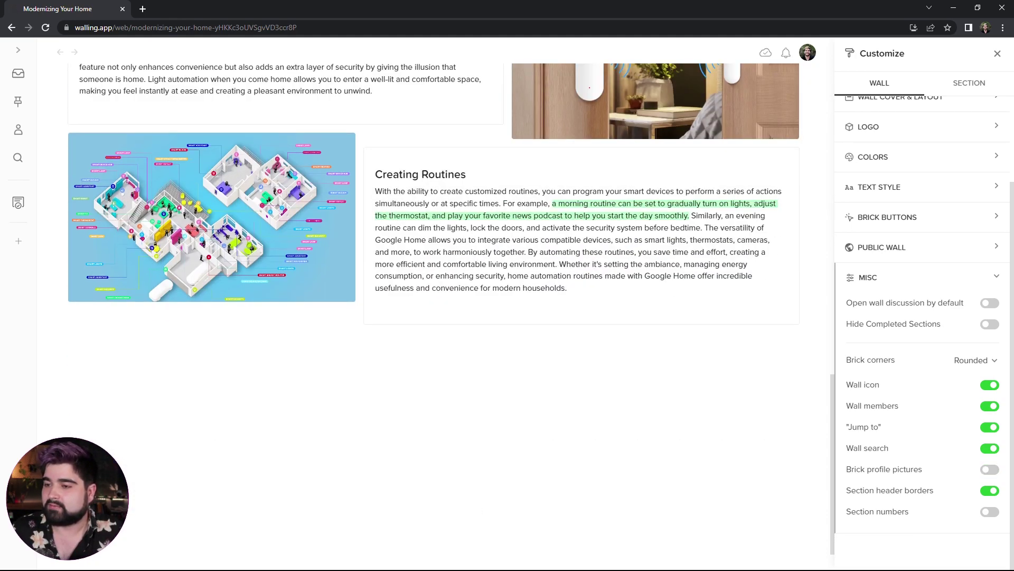
- Shorten the first-row image bricks and the door image brick by dragging their bottom edges up
scroll(485, 319, up, 15)
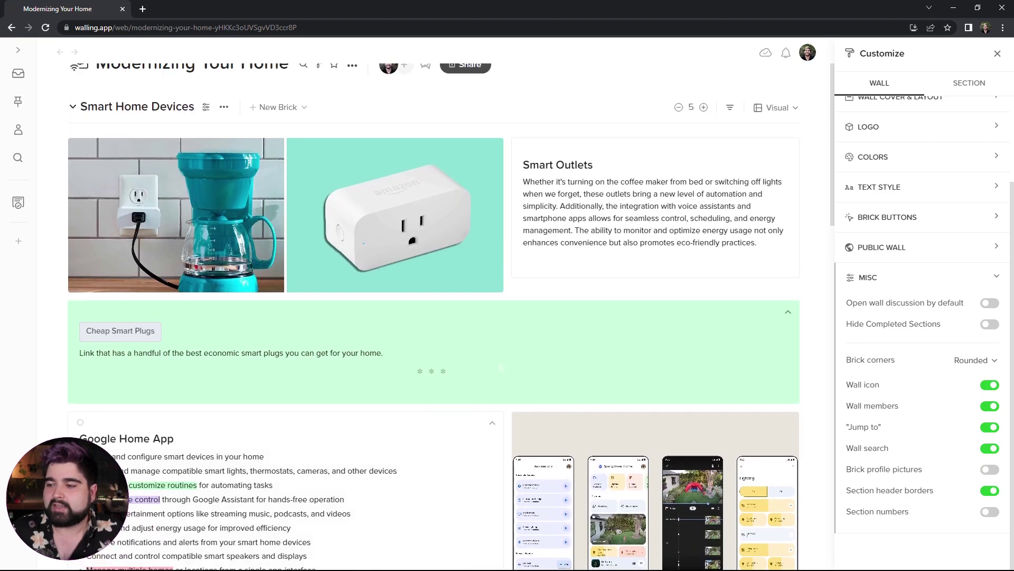
drag(485, 318, 485, 296)
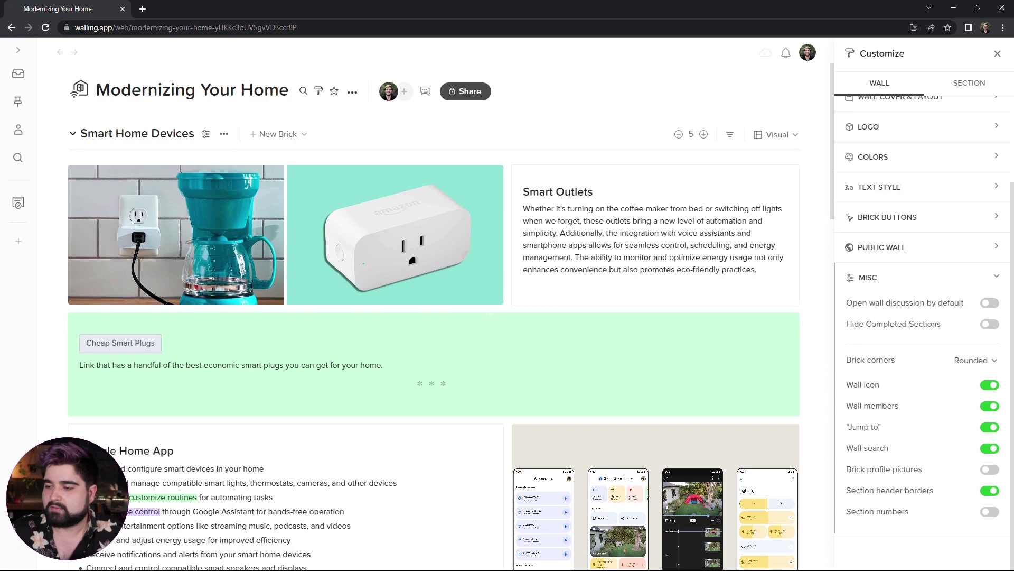
scroll(569, 359, down, 10)
scroll(569, 359, down, 4)
drag(569, 359, 568, 337)
scroll(569, 337, down, 3)
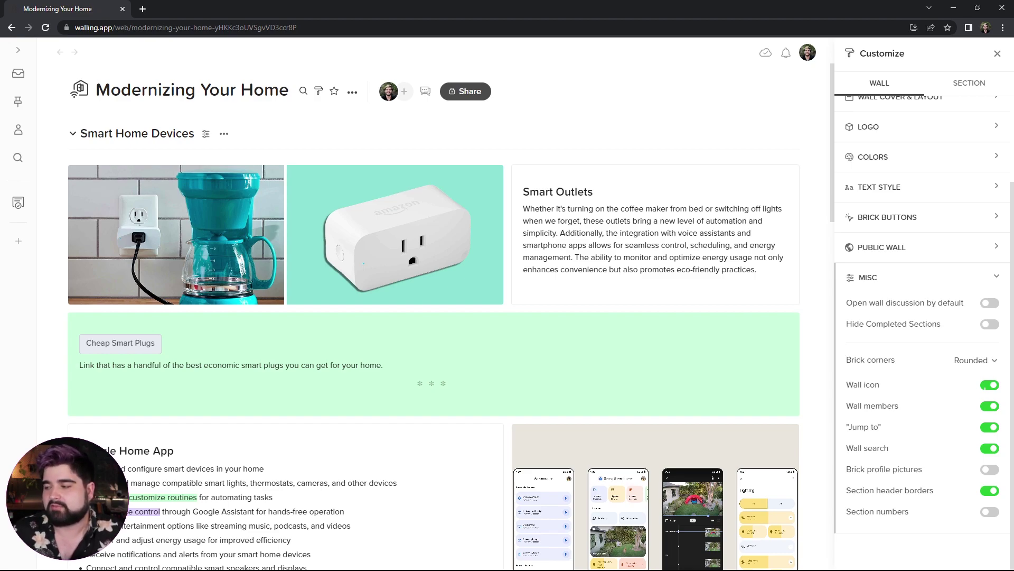
- Switch off Wall icon, Wall members, "Jump to" and Wall search under MISC
click(990, 385)
click(988, 406)
click(991, 427)
click(989, 448)
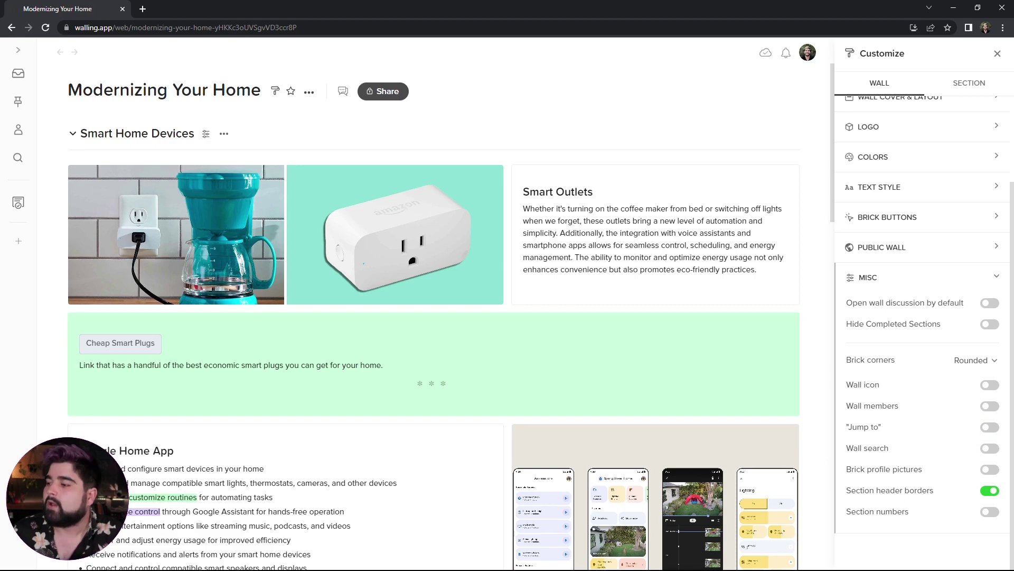
- Set Brick corners to Extra Rounded
click(974, 359)
click(892, 382)
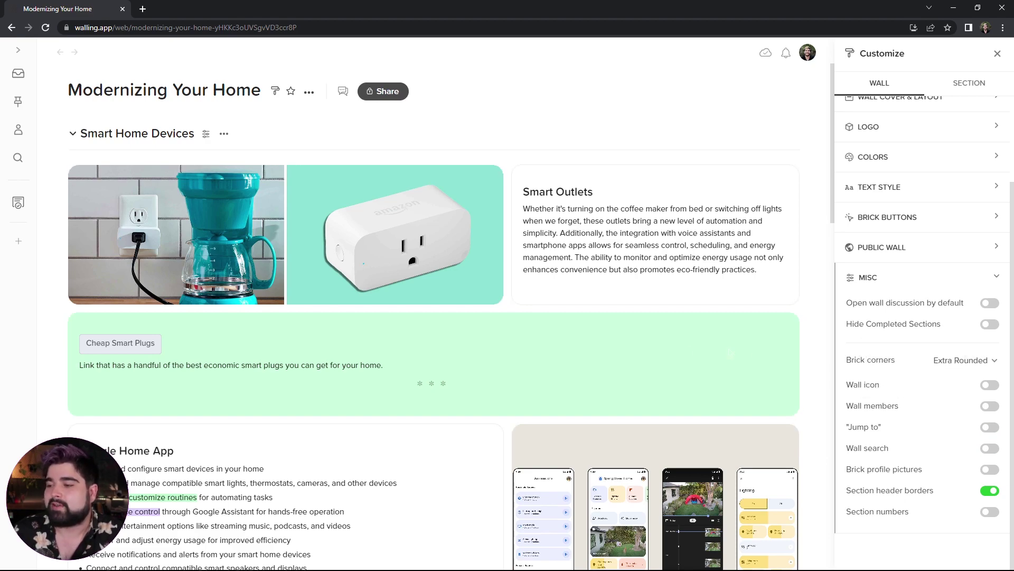
scroll(584, 385, down, 4)
scroll(285, 423, down, 7)
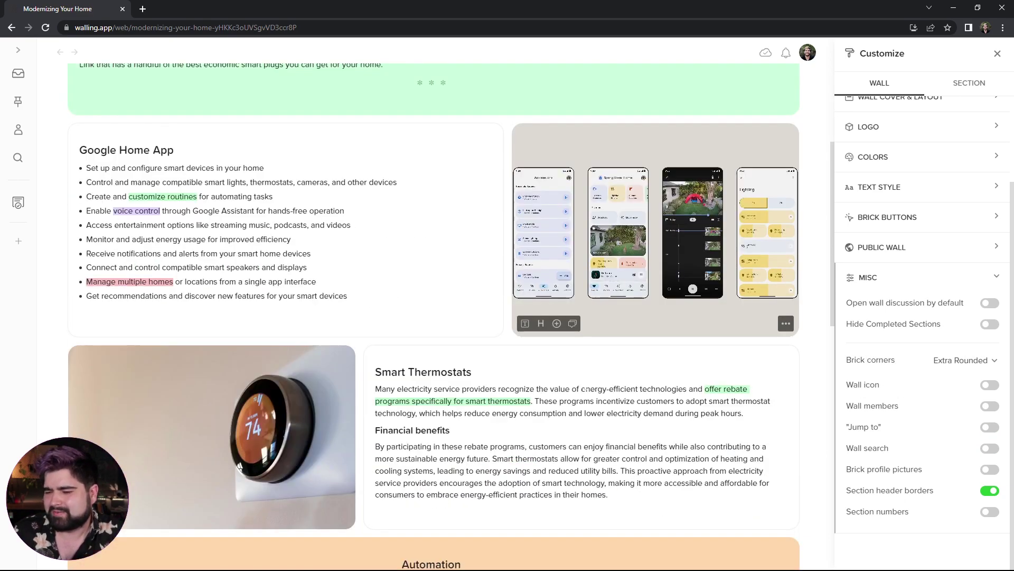
scroll(240, 185, up, 11)
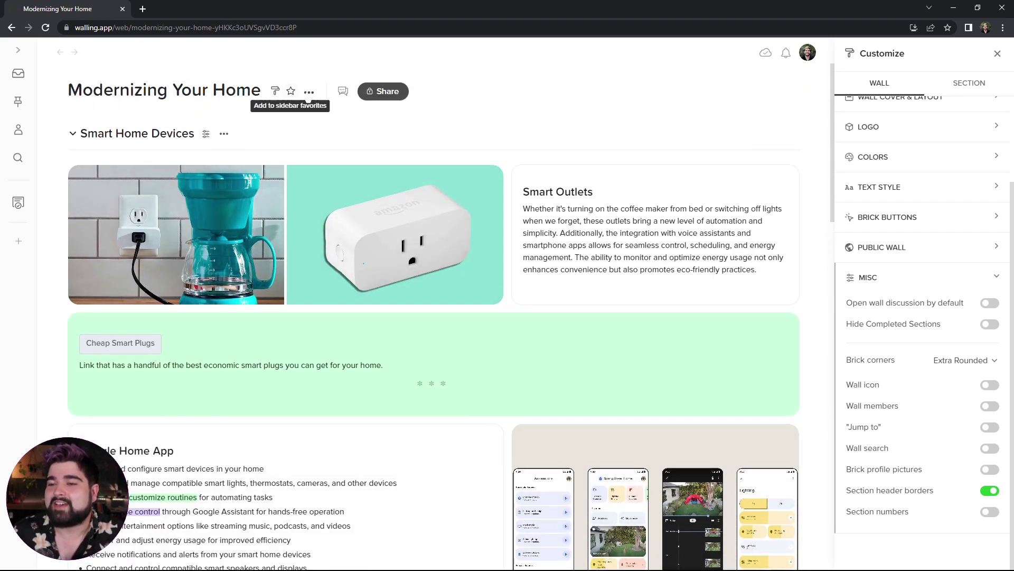
- Enable the wall's view-only Shareable Link from Share & Invite and copy it
click(309, 92)
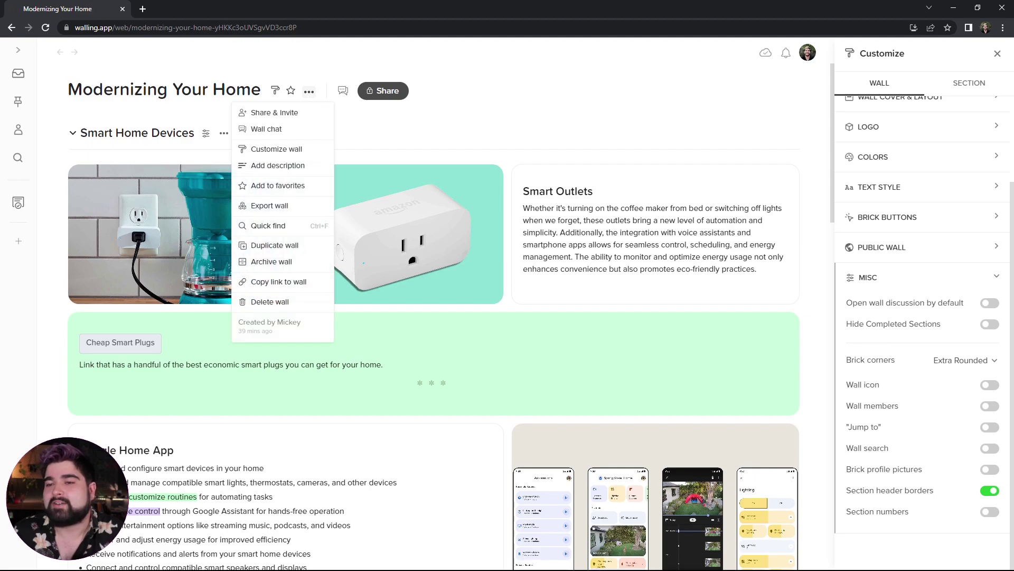
click(274, 112)
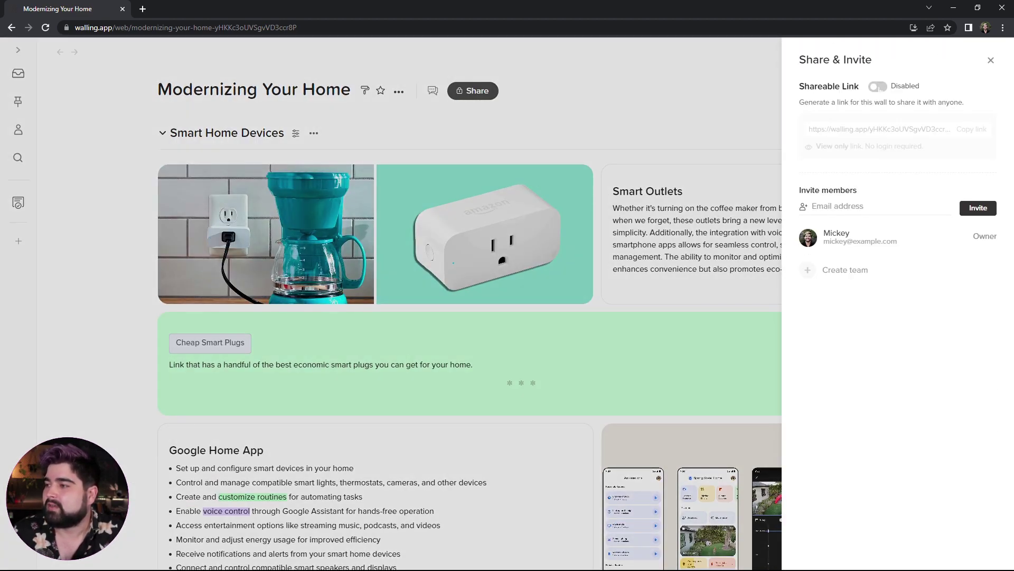
click(879, 86)
click(969, 130)
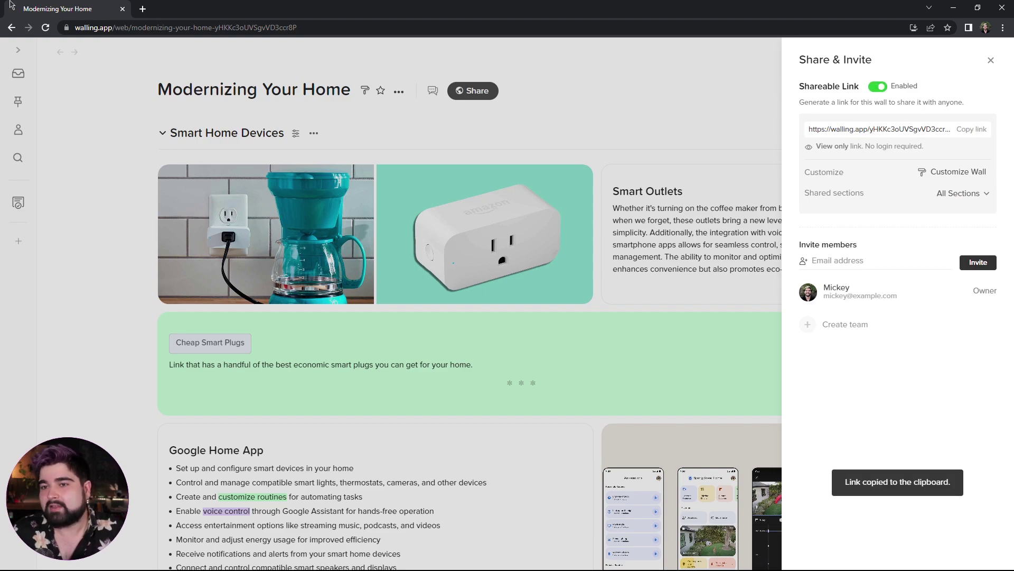
- Paste the copied wall link into a new browser tab and load it
click(144, 10)
key(ctrl+v)
key(Return)
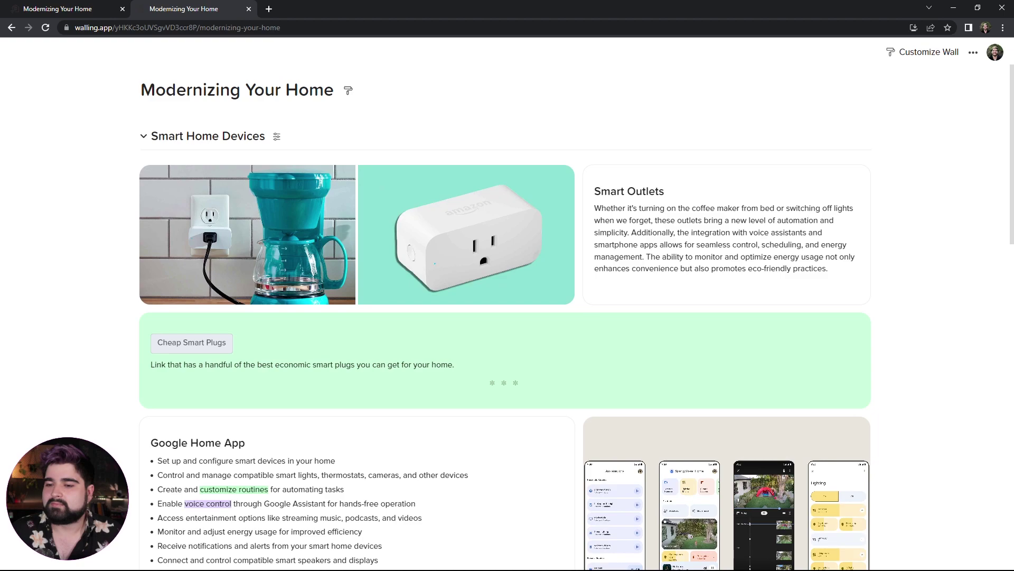
- Scroll through the public view-only Smart Home Devices board, from the plug photos to Creating Routines
scroll(508, 317, down, 2)
scroll(507, 317, up, 1)
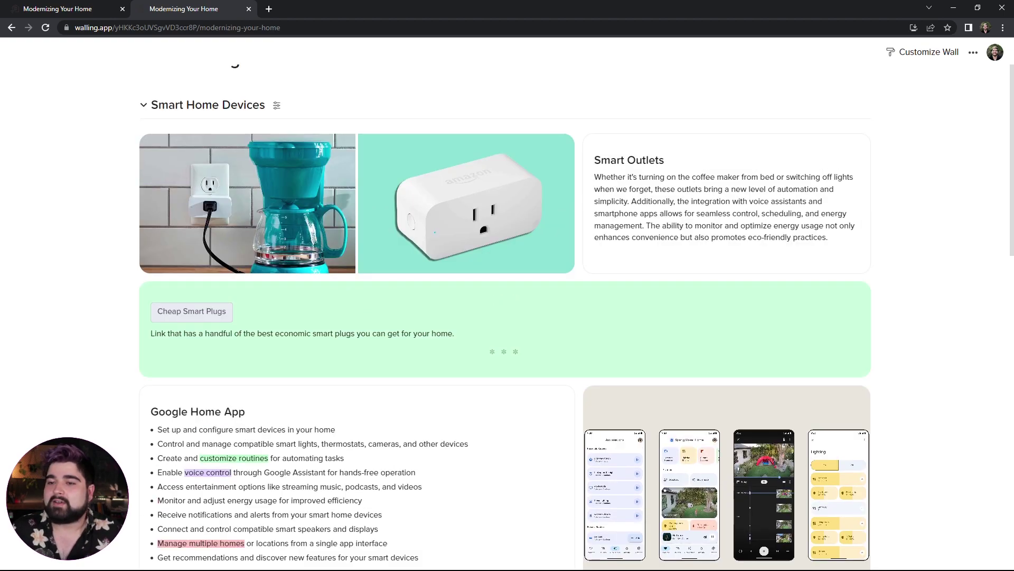
scroll(508, 317, up, 1)
scroll(508, 317, down, 10)
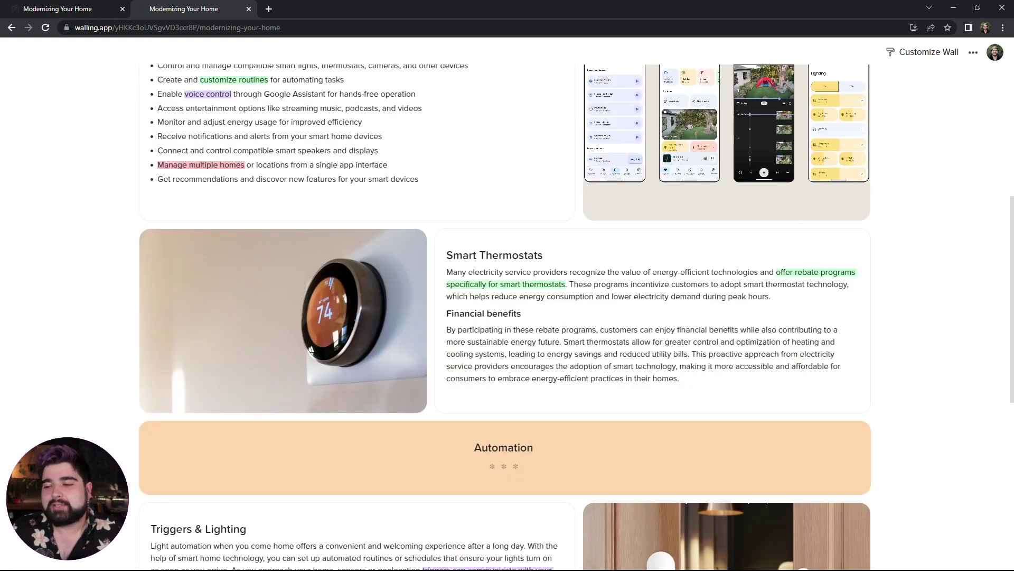
scroll(507, 317, down, 6)
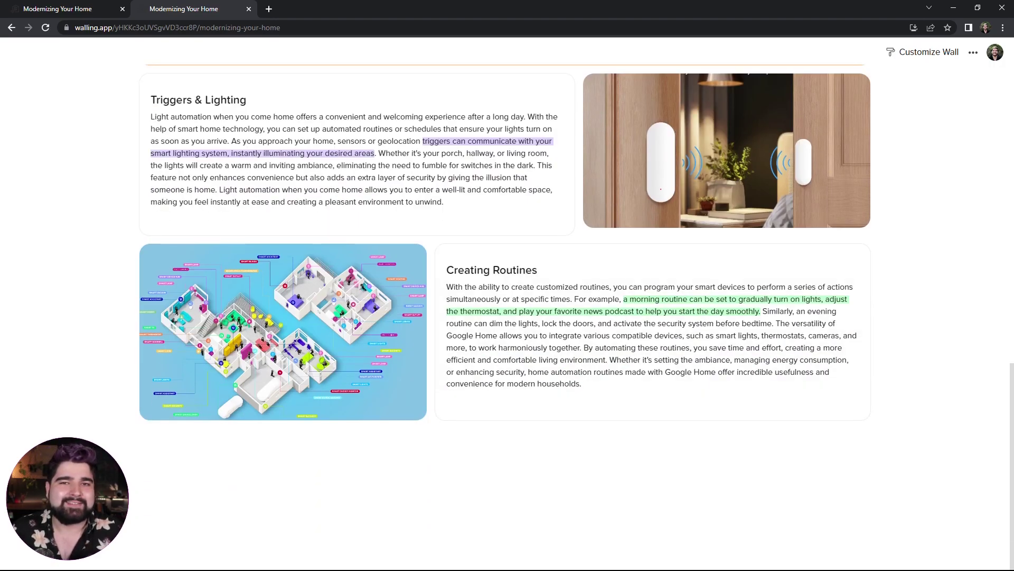
click(88, 11)
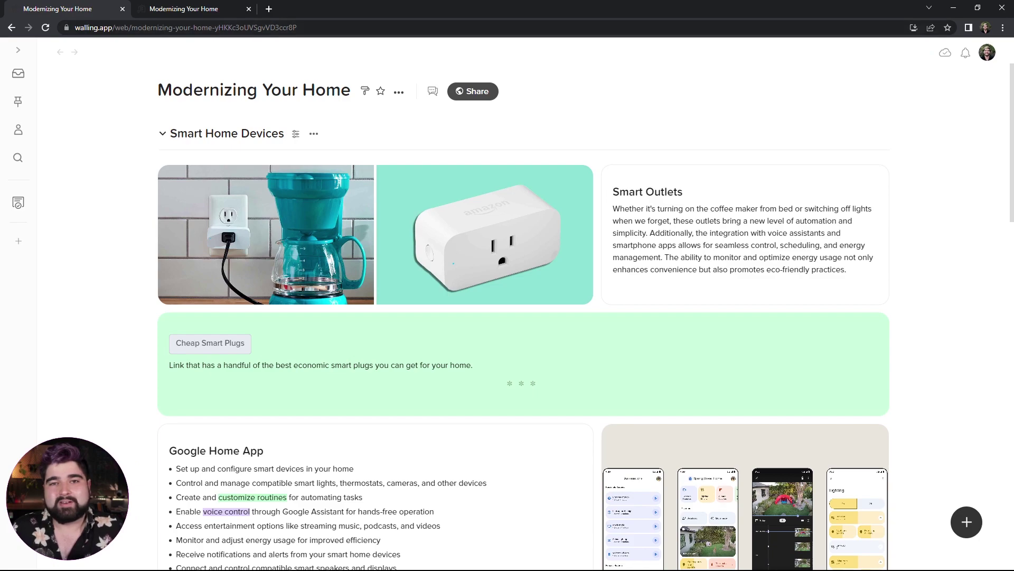